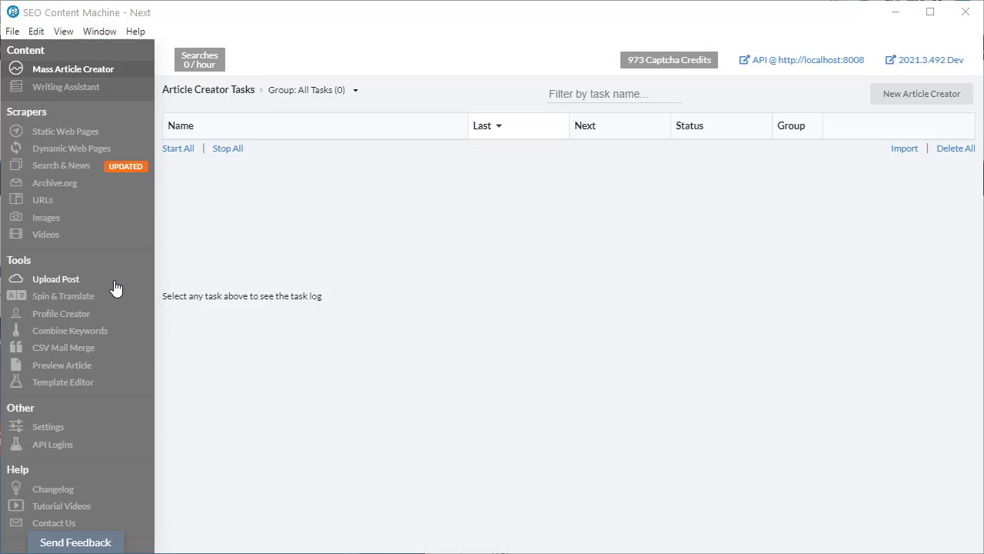
Create a new article creator task from the Mass Article Creator.
key(ctrl+2)
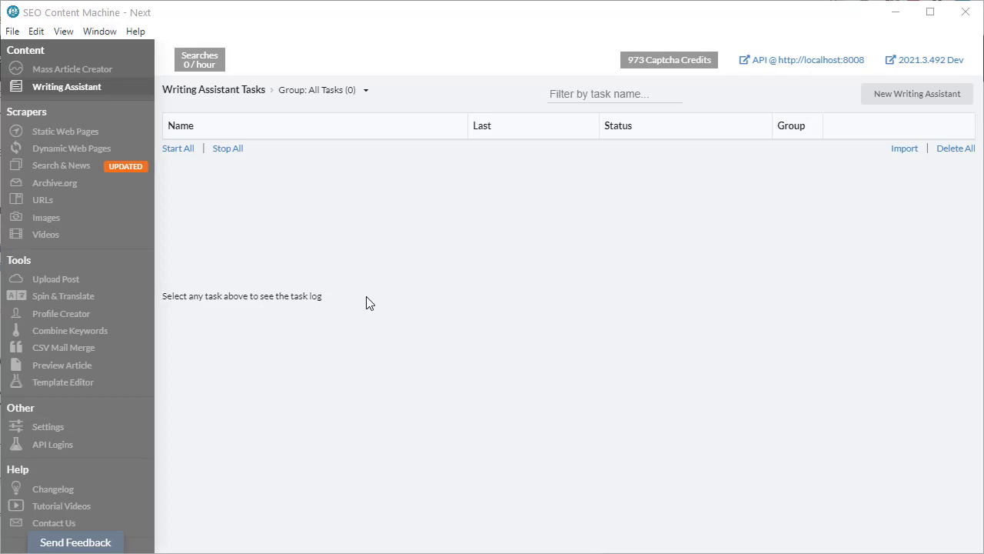
click(113, 74)
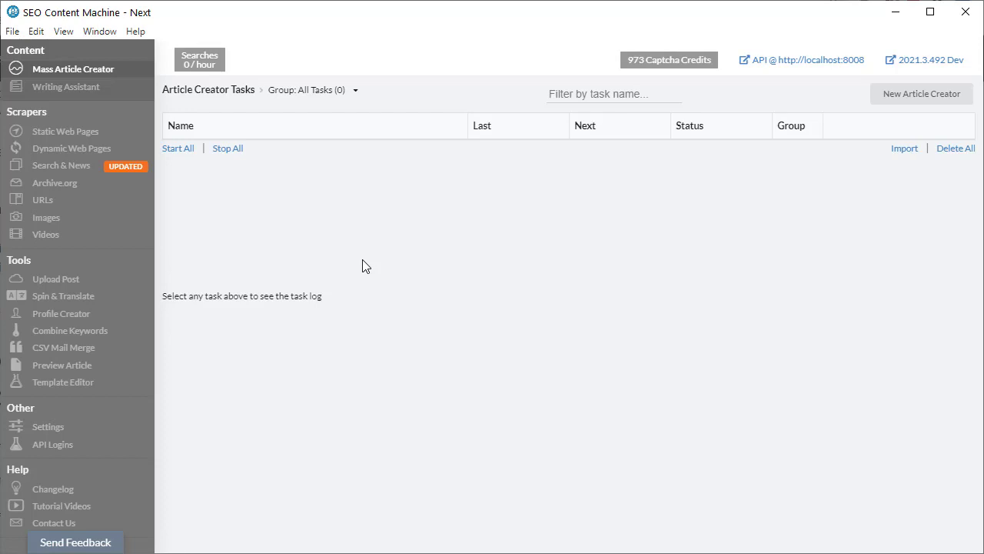
click(941, 105)
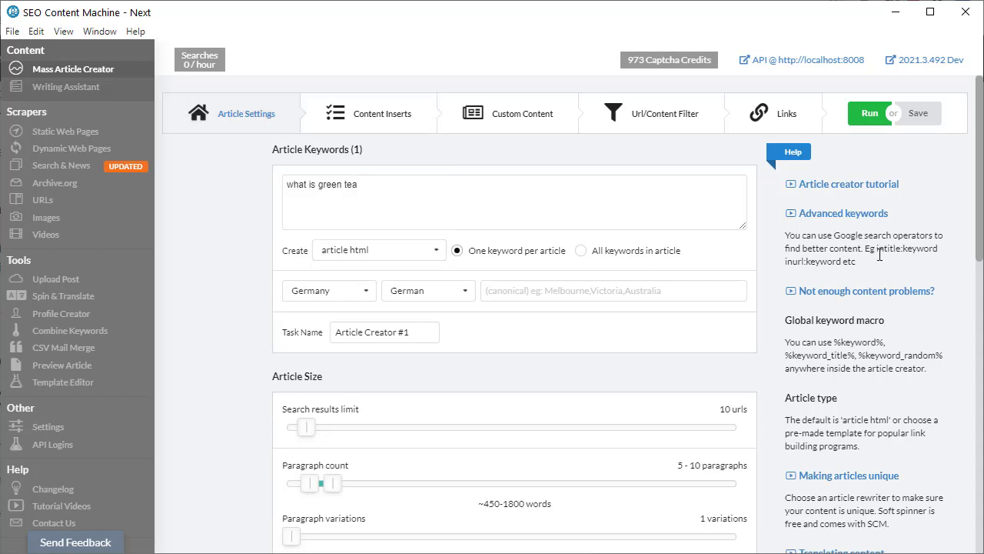
scroll(869, 235, down, 2)
scroll(242, 197, up, 2)
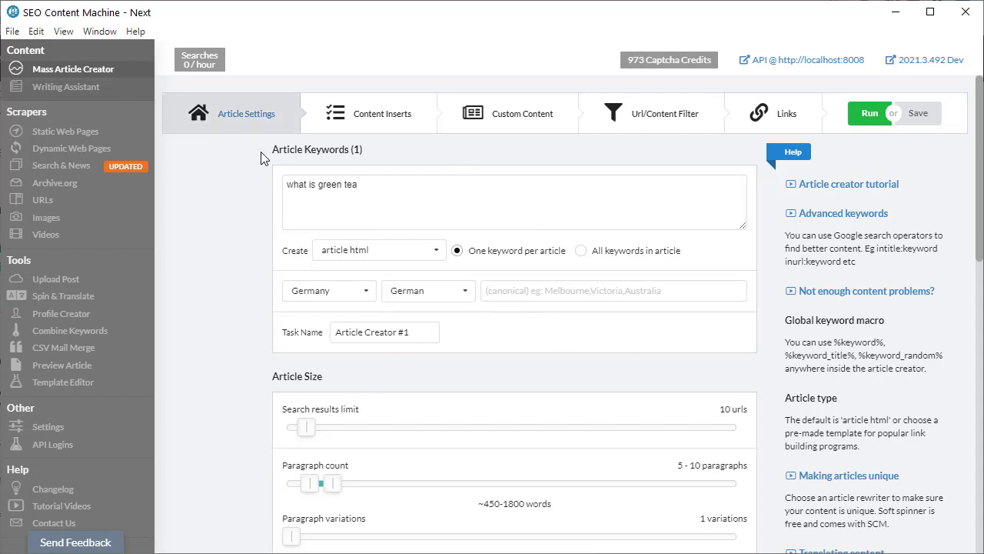
Examine the article output formats available for the task.
click(394, 202)
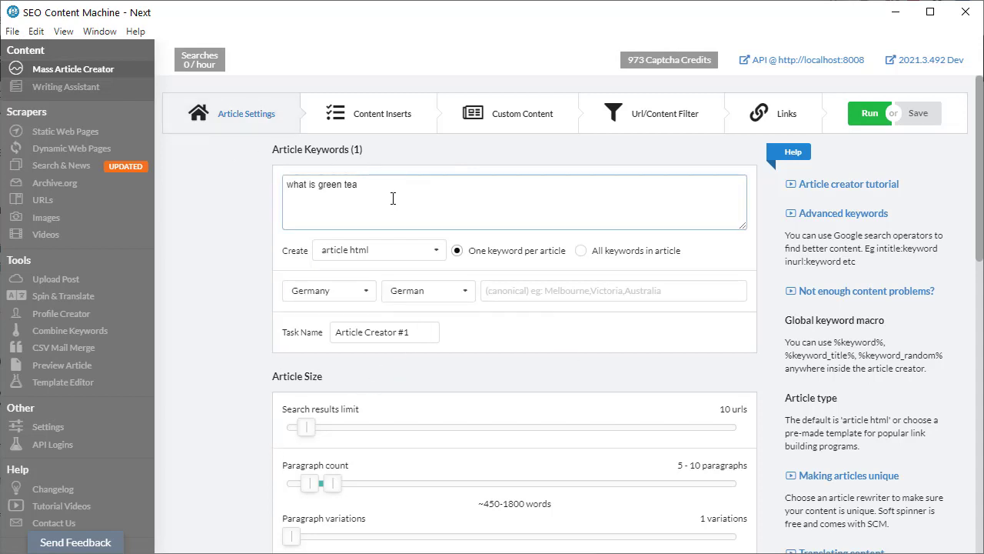
click(435, 251)
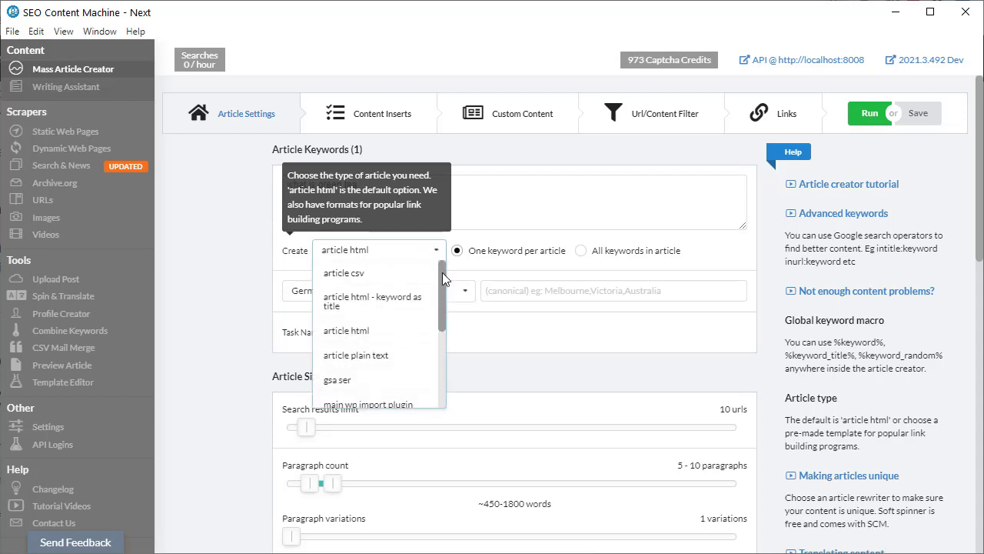
drag(442, 272, 443, 309)
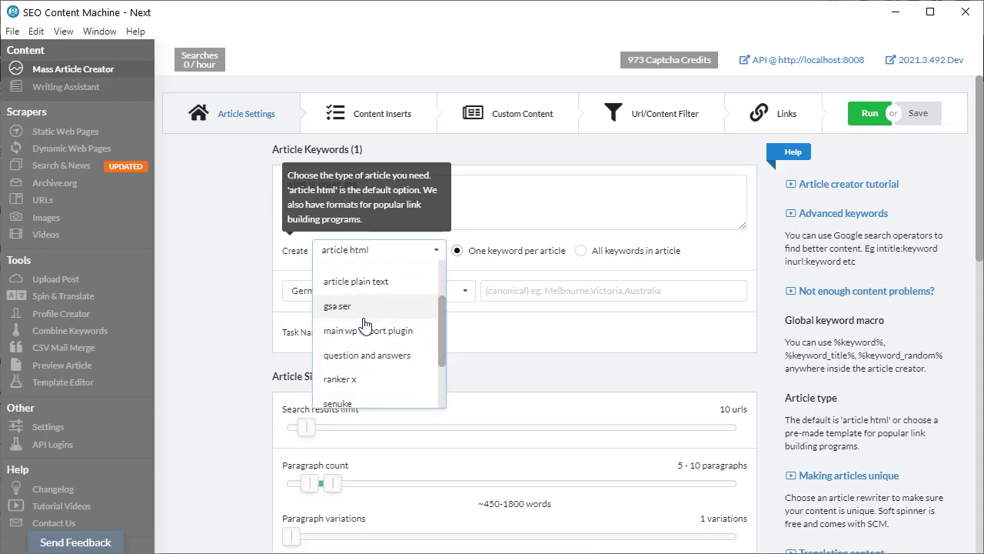
scroll(439, 325, down, 1)
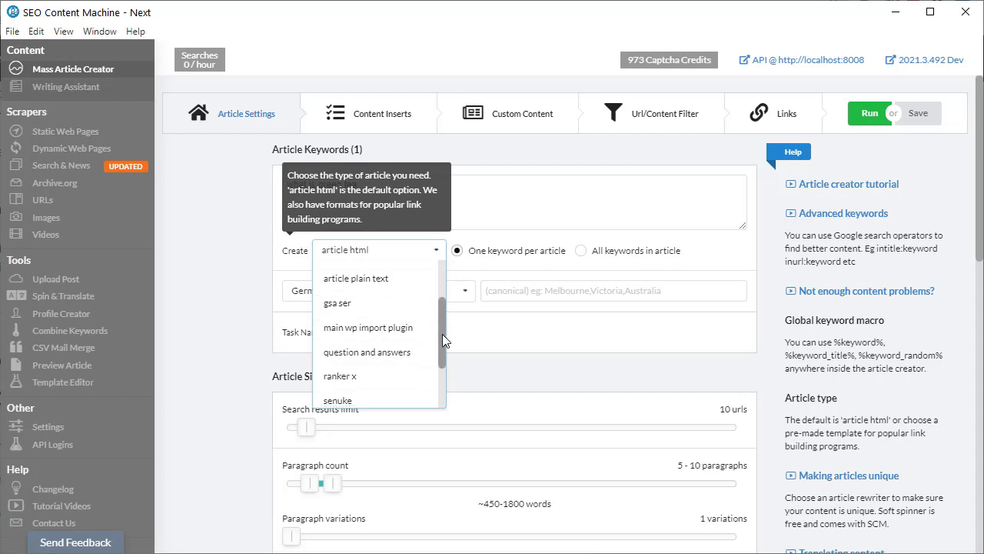
scroll(442, 336, down, 3)
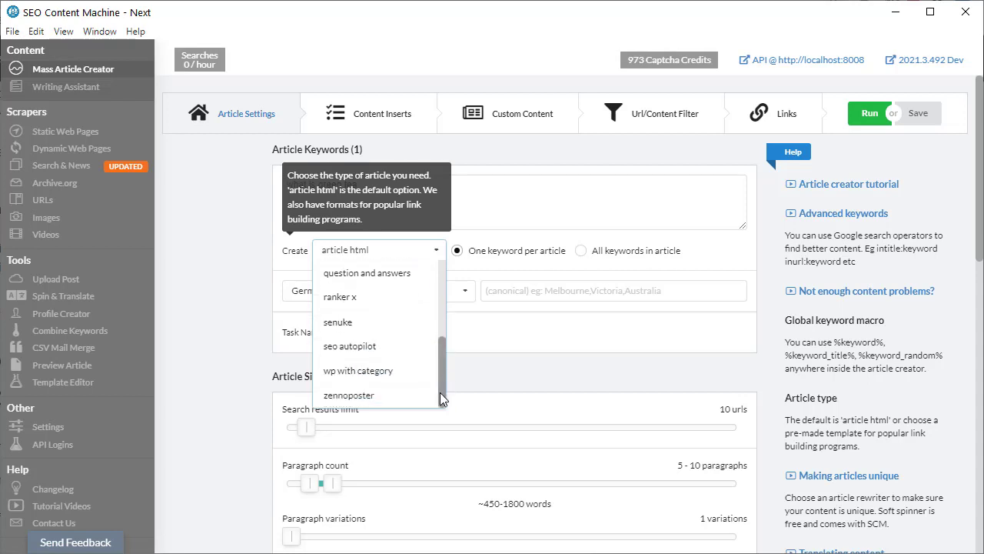
Set the exact article count to 1000 and switch the generation mode to Create unique.
scroll(295, 228, down, 2)
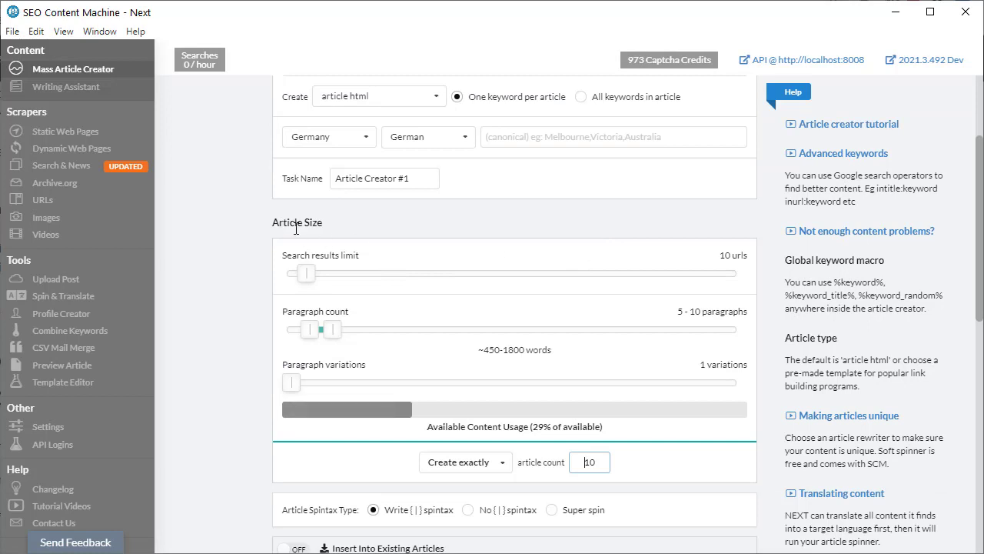
click(594, 464)
text(00)
click(691, 485)
click(484, 464)
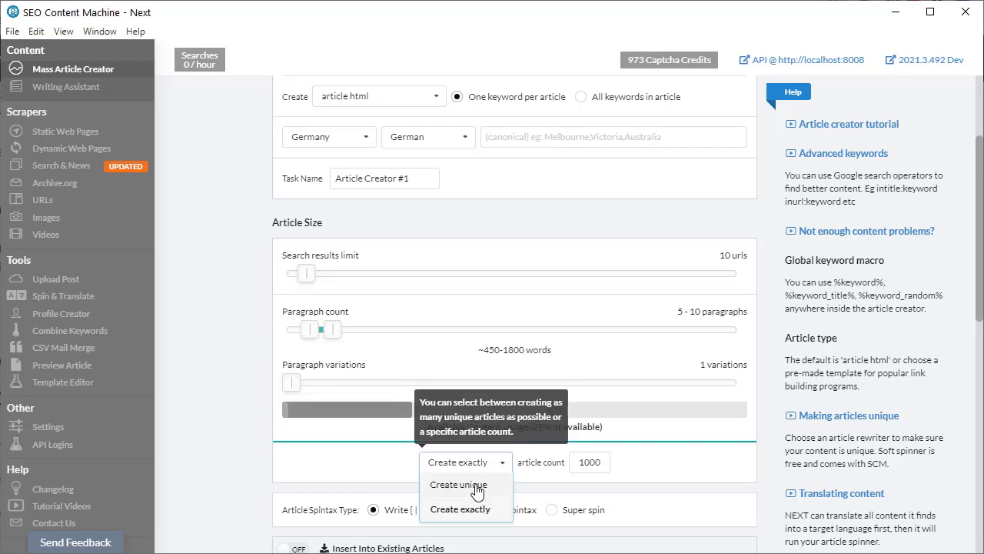
click(477, 489)
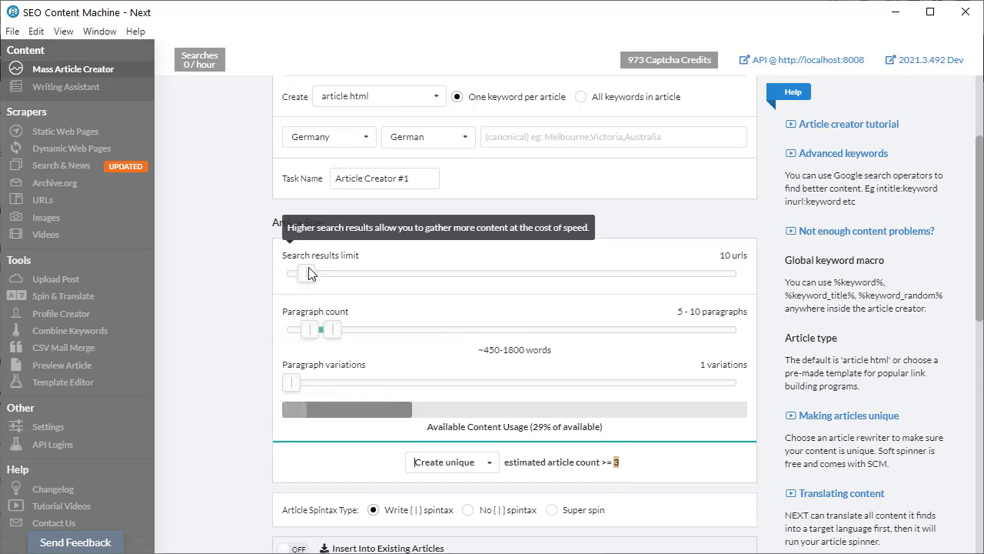
Set the search results limit to 189 urls and the paragraph count to 18 - 29 paragraphs.
drag(305, 273, 739, 273)
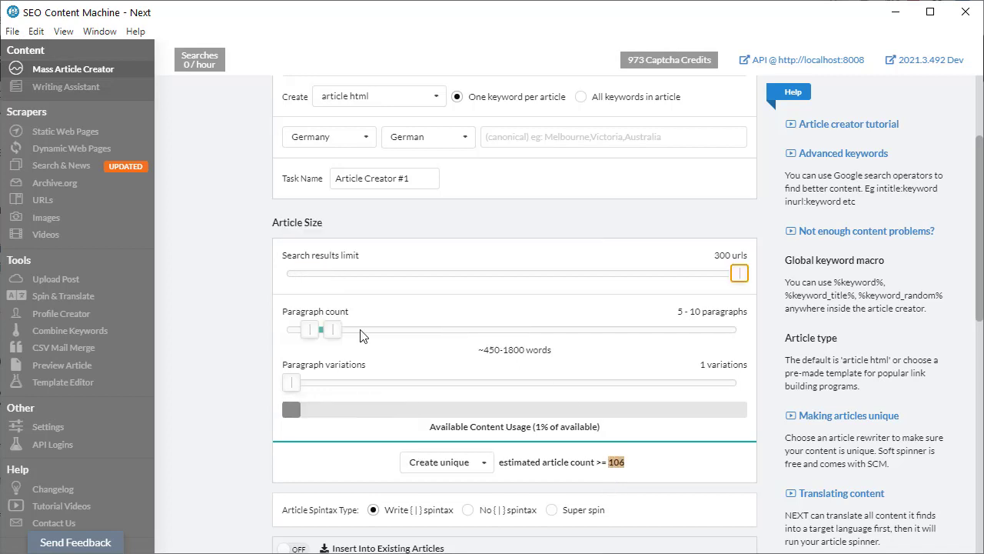
drag(310, 329, 369, 339)
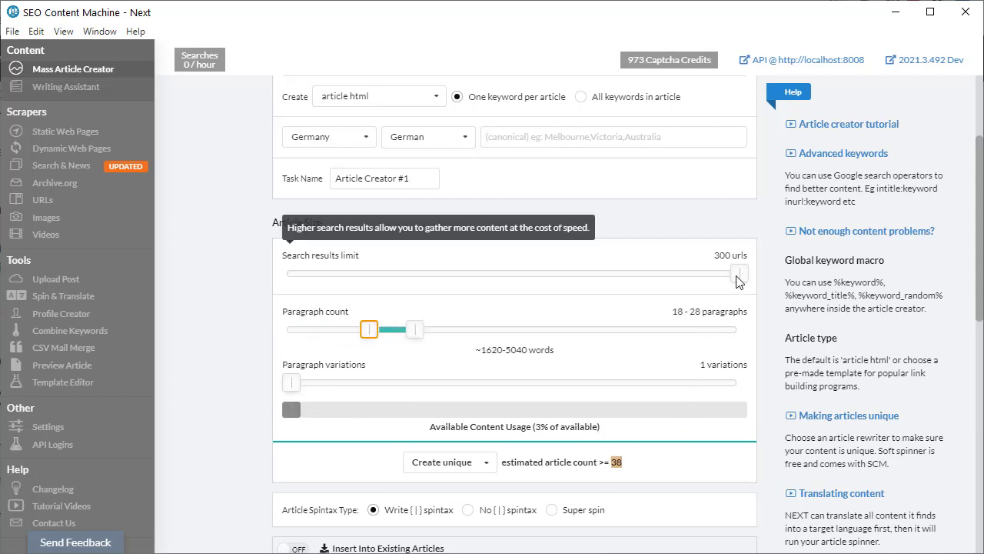
drag(739, 273, 573, 273)
mouse_move(415, 329)
mouse_down()
mouse_move(443, 331)
mouse_move(420, 330)
mouse_up()
drag(622, 462, 509, 462)
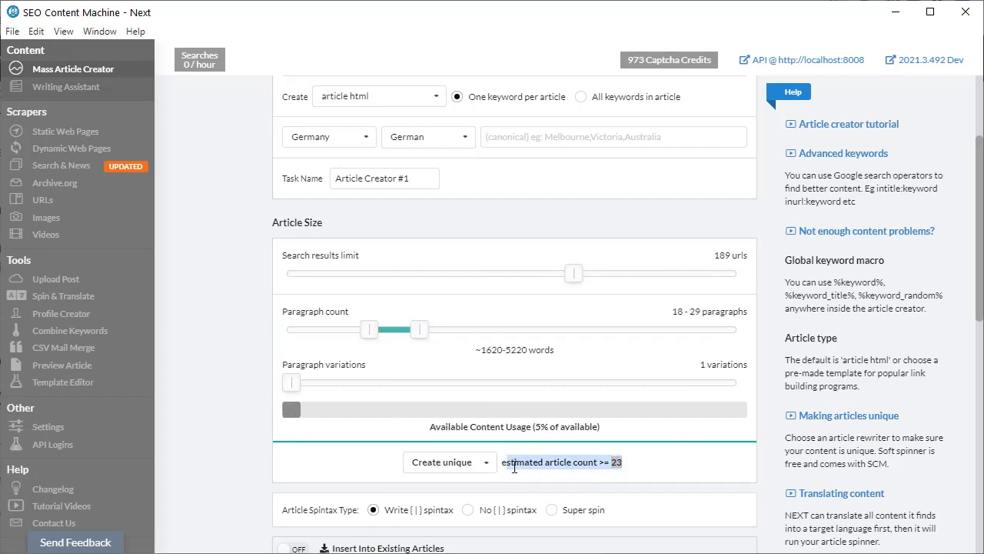
click(236, 461)
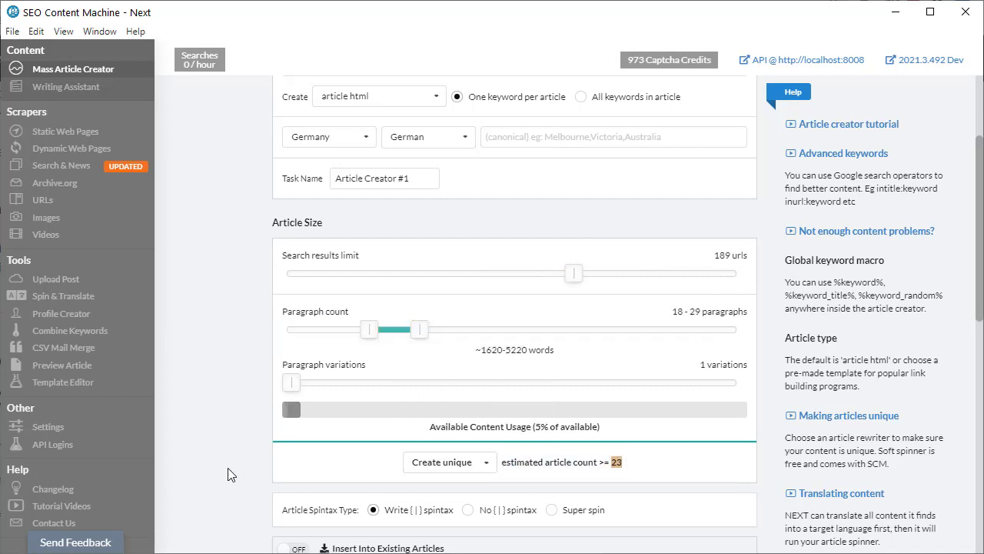
Add "sencha tea" and "health benefits of green" on separate lines of the article keywords.
scroll(223, 503, up, 3)
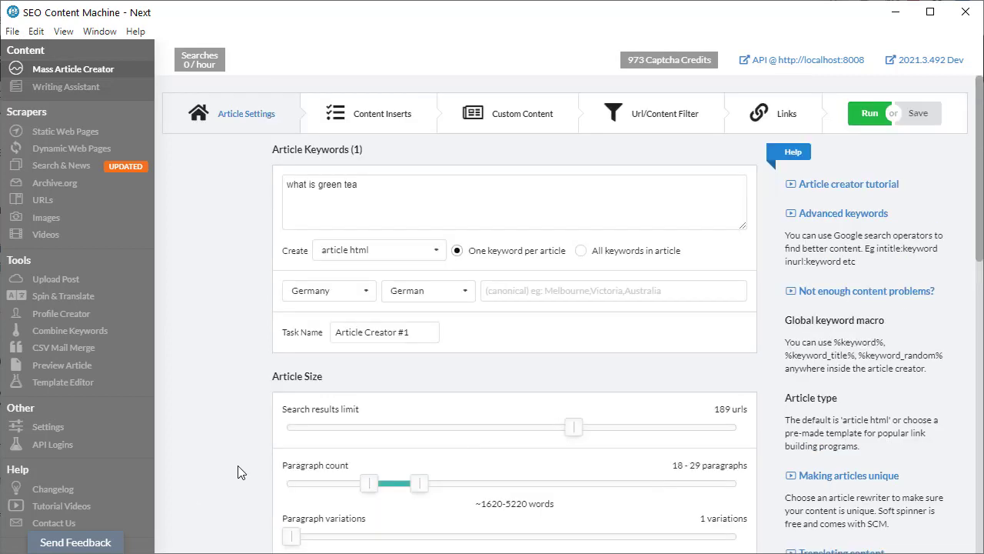
click(442, 199)
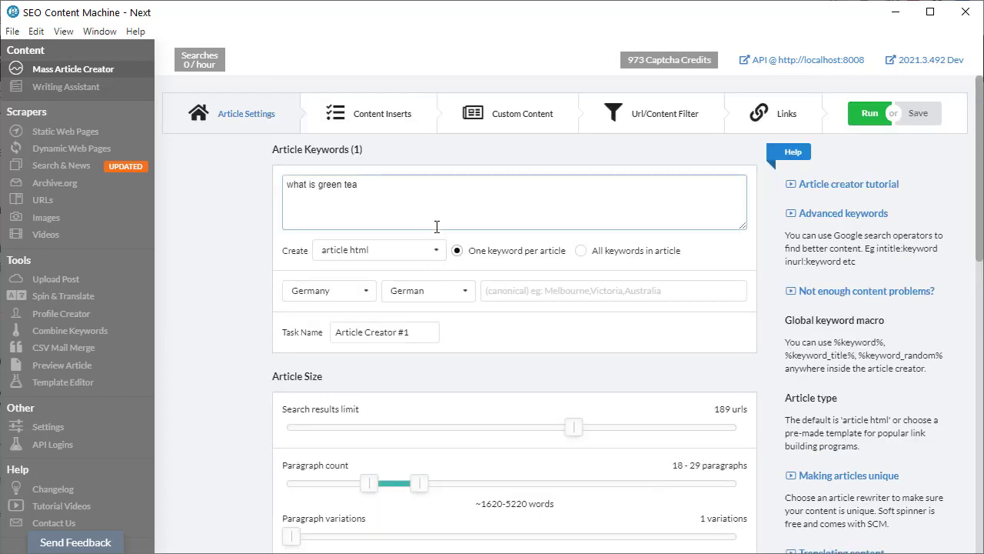
click(511, 258)
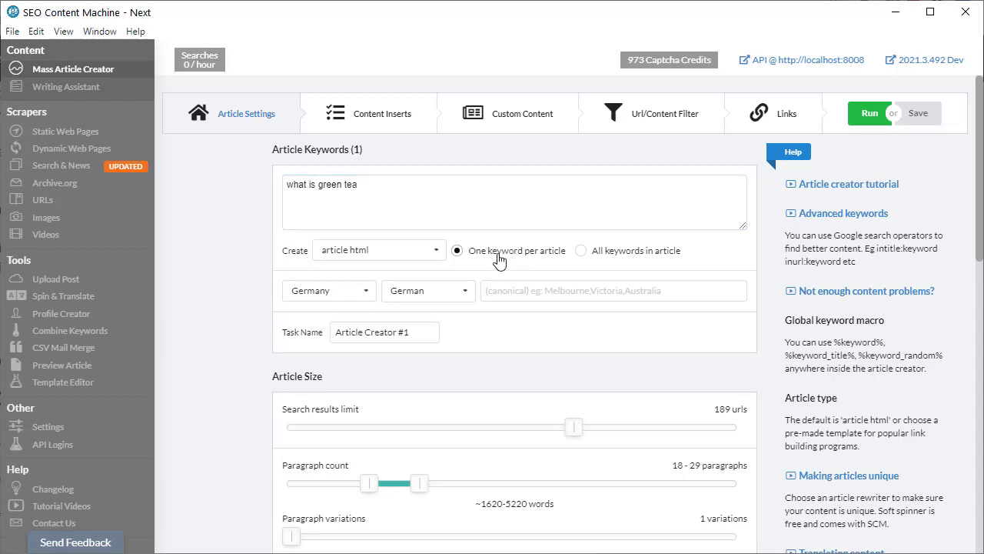
text(sencha tea health benefits of green)
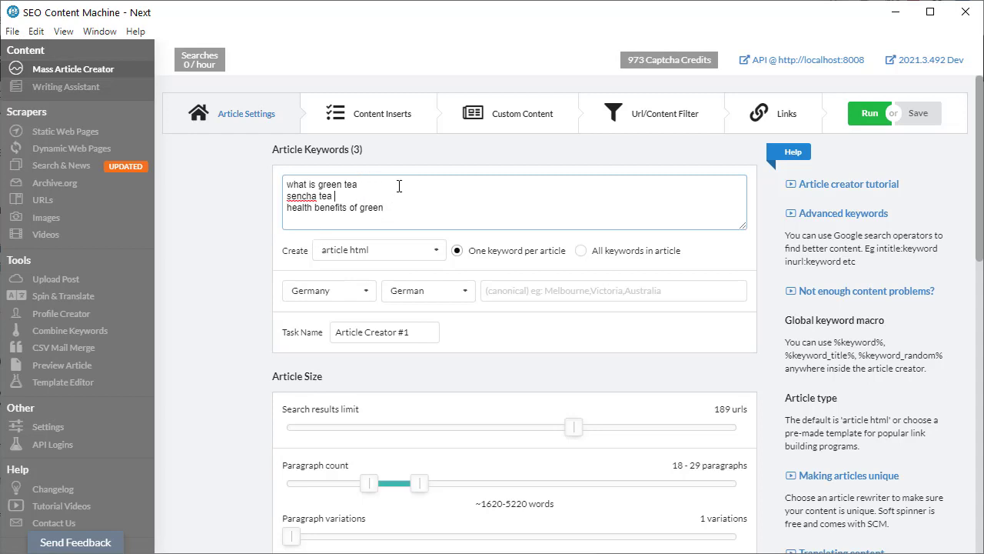
Set the article type to "article html - keyword as title" and choose "All keywords in article".
click(435, 253)
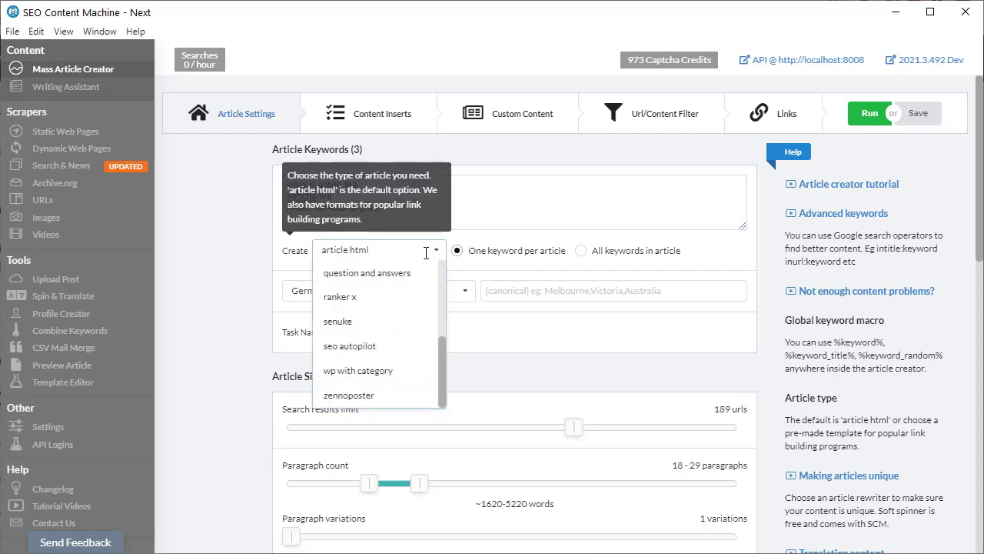
scroll(408, 315, down, 1)
scroll(409, 314, up, 3)
click(385, 306)
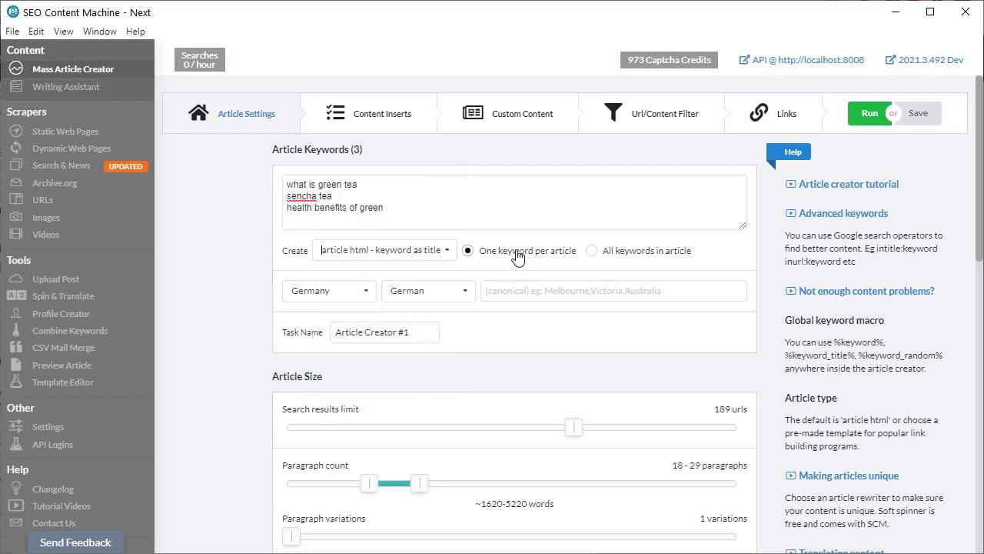
click(611, 260)
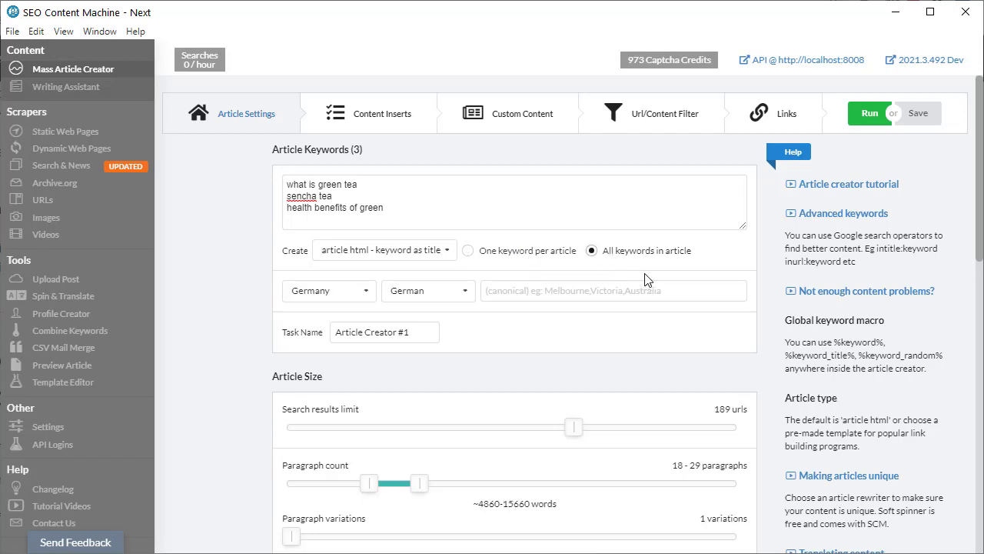
click(437, 206)
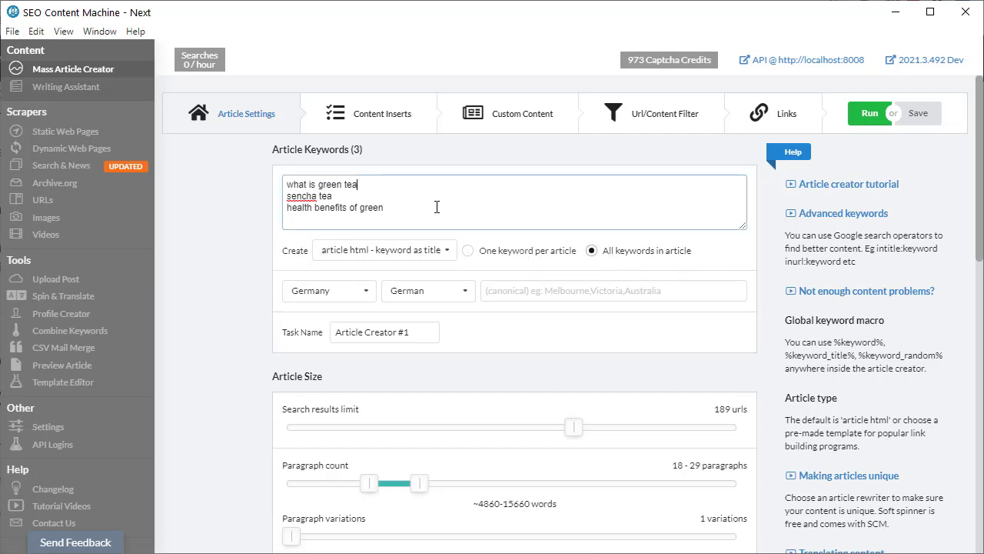
click(335, 195)
Examine the task's Content Inserts, Custom Content, Url/Content Filter and Links settings.
click(392, 127)
scroll(549, 254, down, 2)
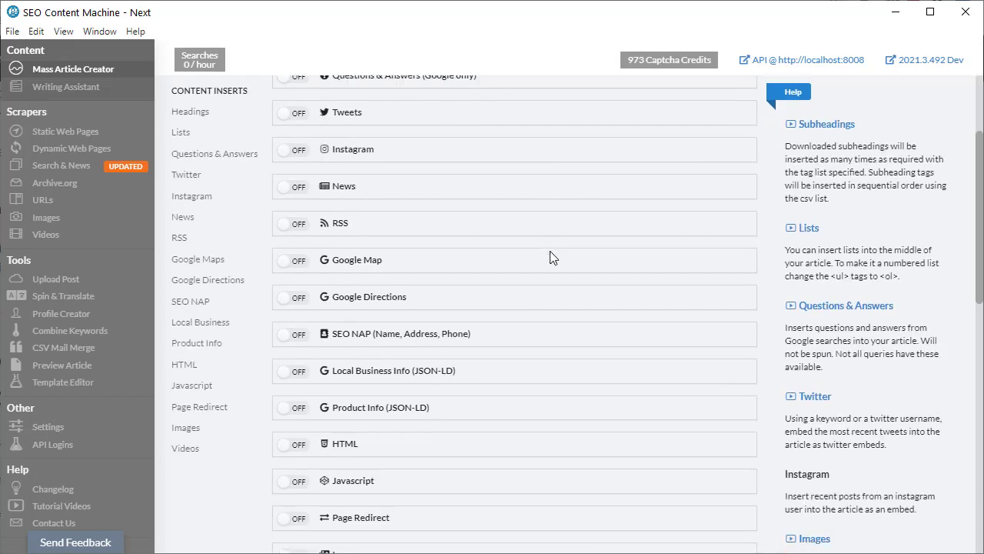
scroll(548, 261, down, 5)
key(ctrl+Tab)
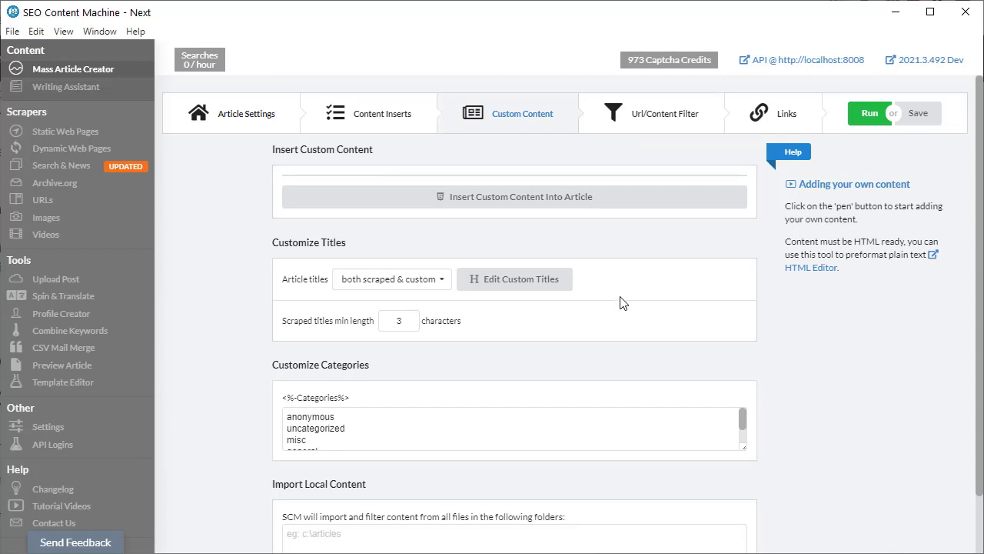
scroll(622, 302, down, 1)
click(561, 480)
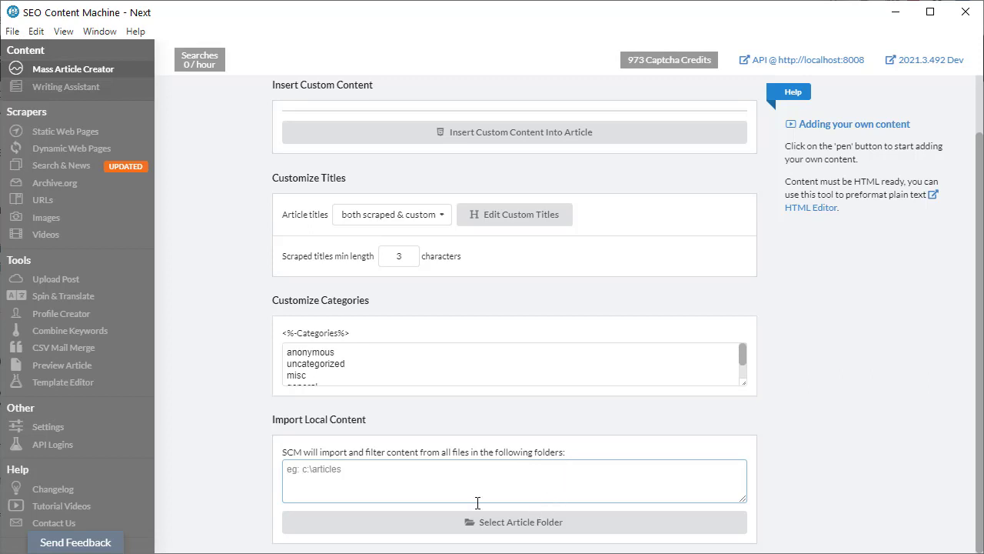
scroll(554, 461, up, 1)
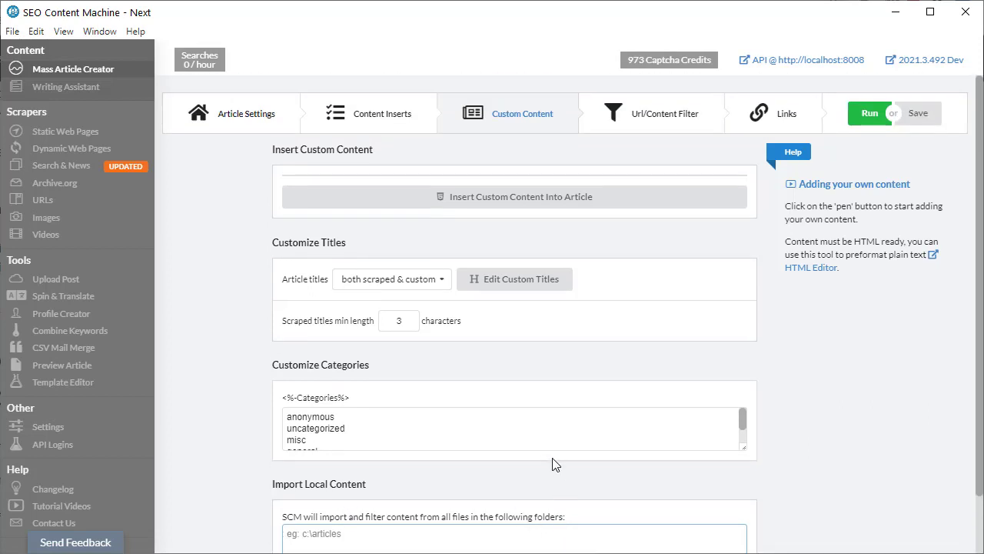
click(652, 125)
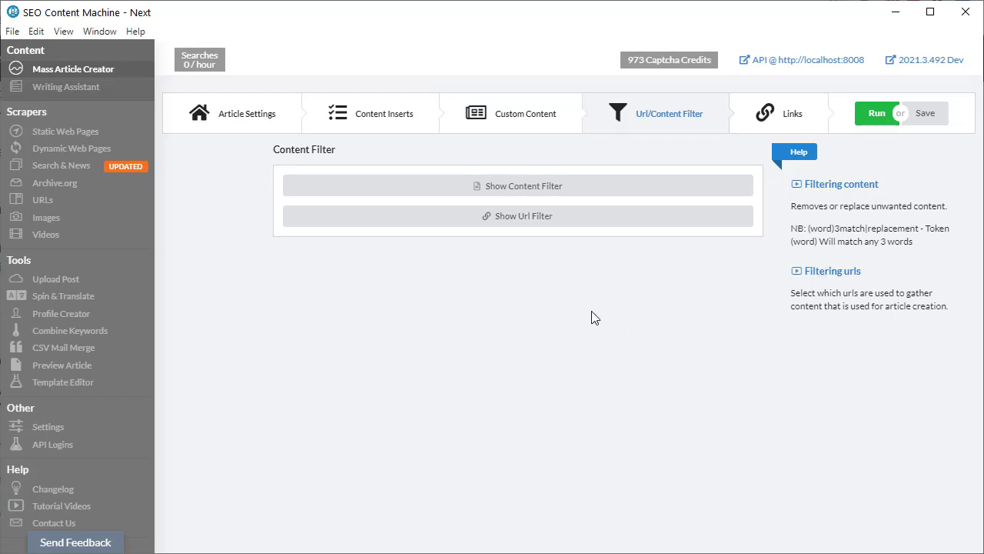
click(767, 126)
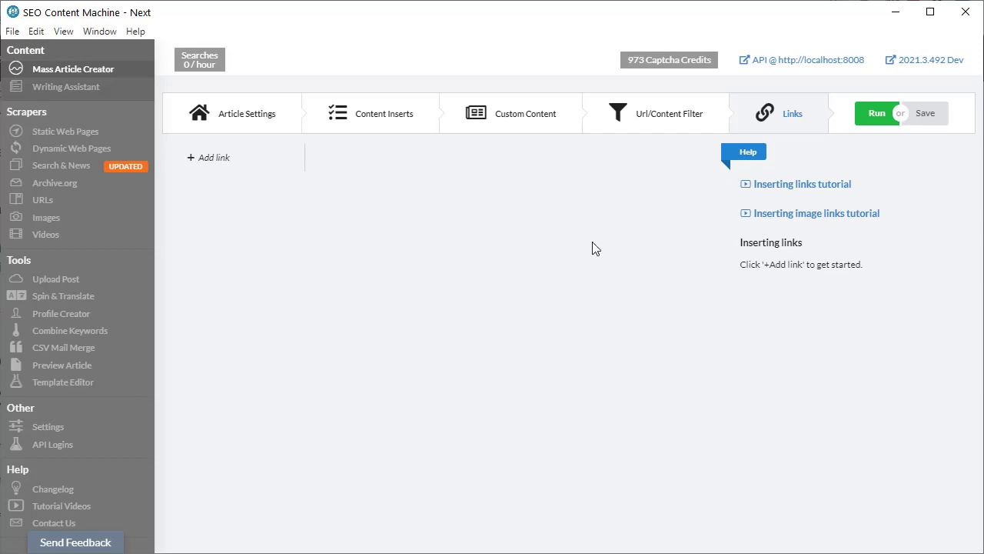
Run the Article Creator #1 task from the task list and copy its task log.
click(132, 72)
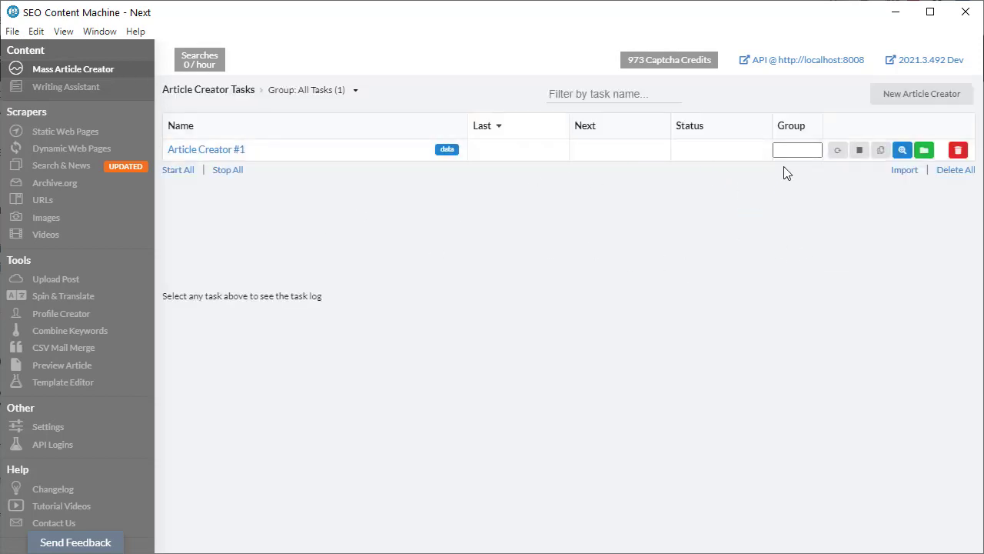
click(837, 151)
click(837, 152)
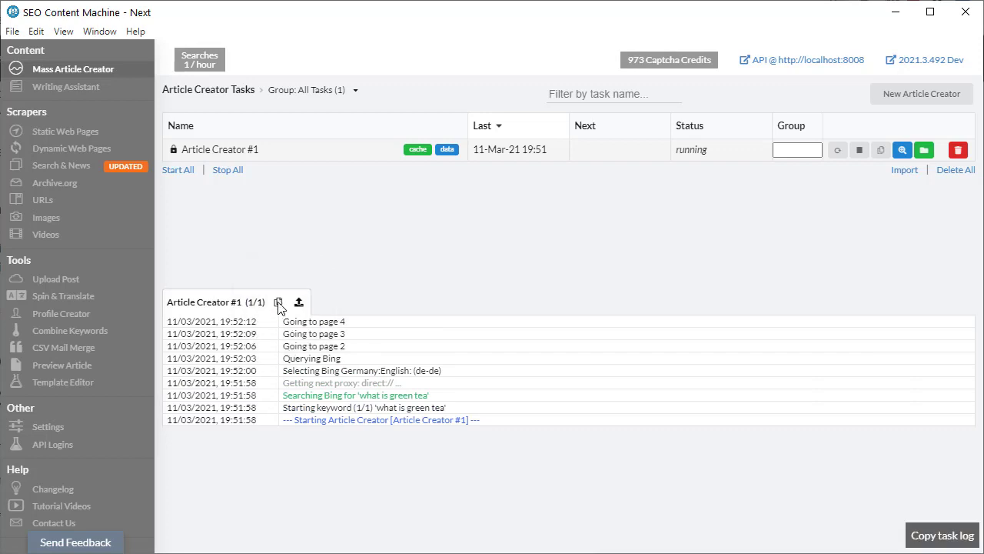
click(278, 303)
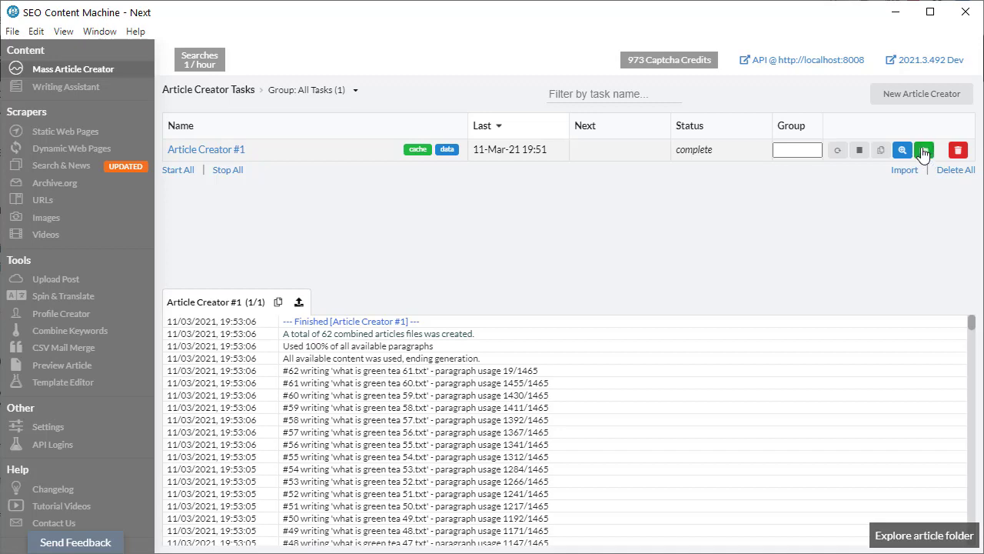
Preview the generated article and highlight the first spintax group, {can also|also can|can even}, in its source.
click(901, 151)
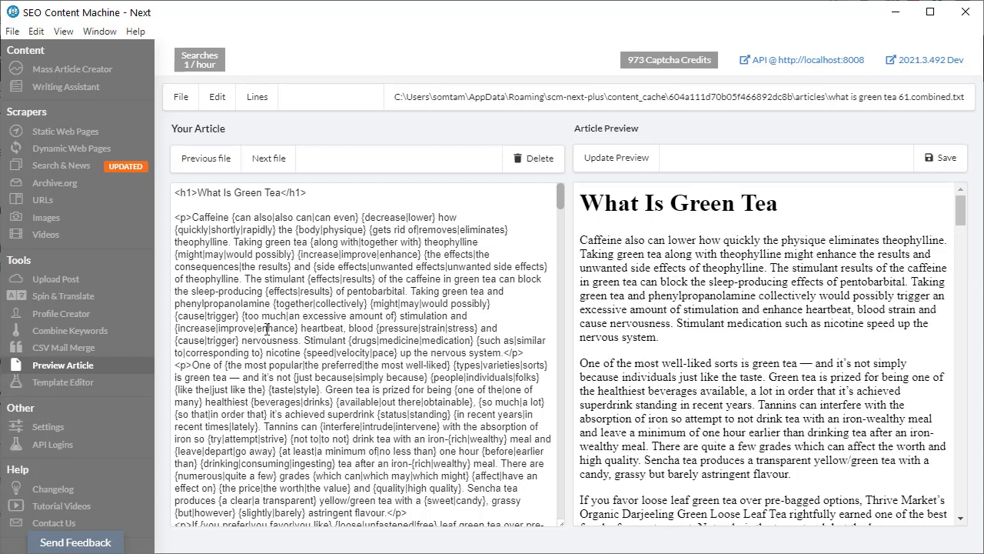
click(337, 334)
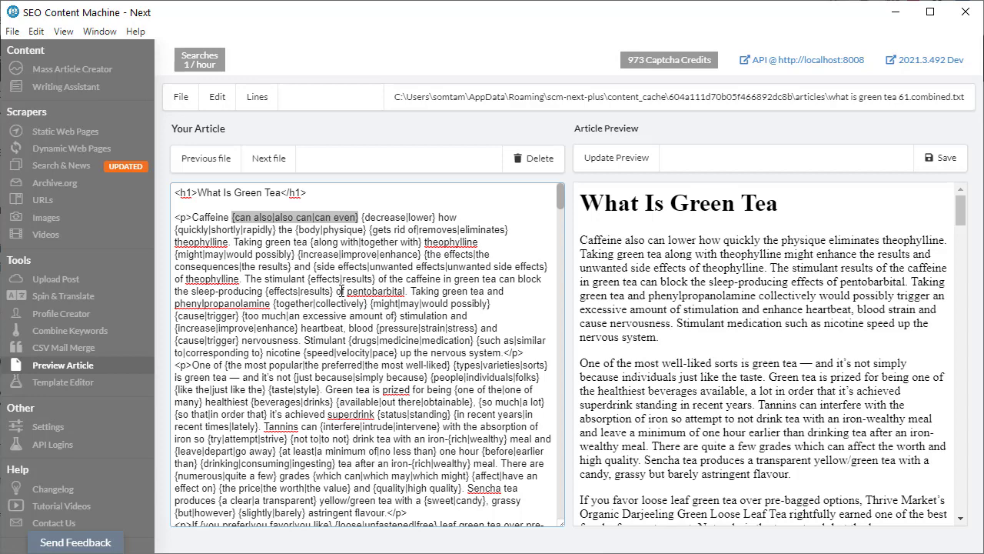
Regenerate the article preview several times to compare different spun versions of the green tea article.
click(635, 163)
click(640, 169)
click(641, 172)
click(642, 173)
click(641, 175)
click(641, 177)
click(642, 176)
click(639, 173)
click(355, 223)
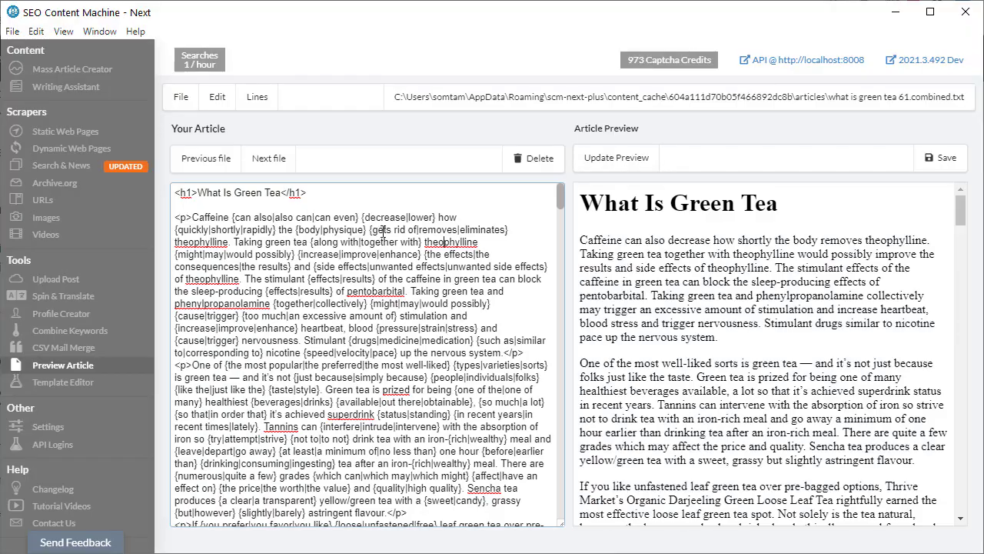
Read through the article preview, highlighting the {can also|also can|can even} group and the second body paragraph in the source.
scroll(929, 332, down, 20)
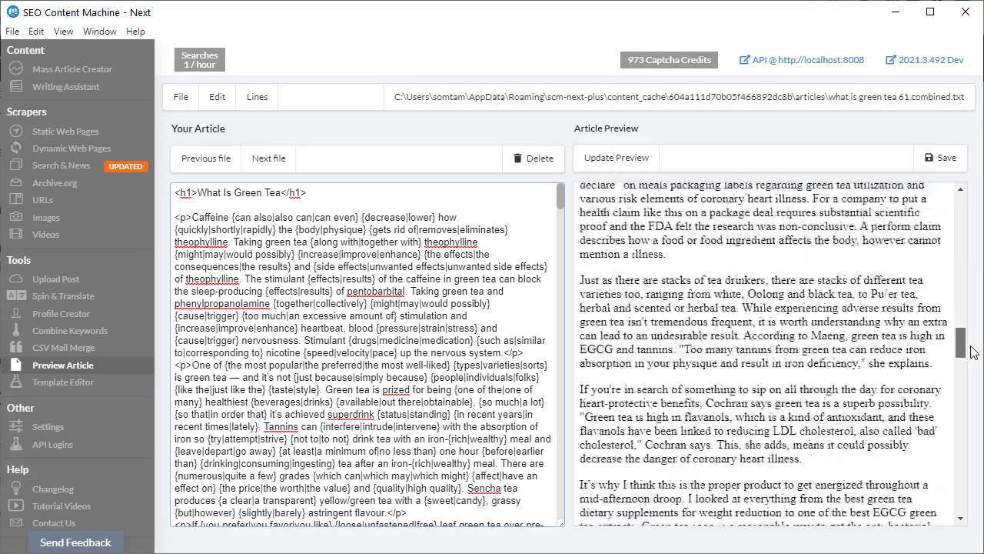
scroll(929, 333, up, 15)
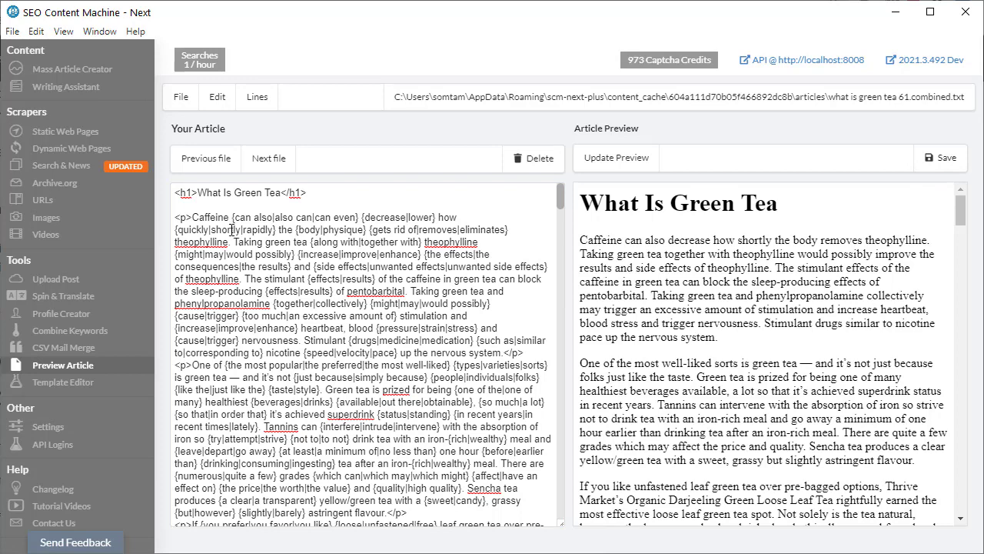
drag(232, 217, 358, 218)
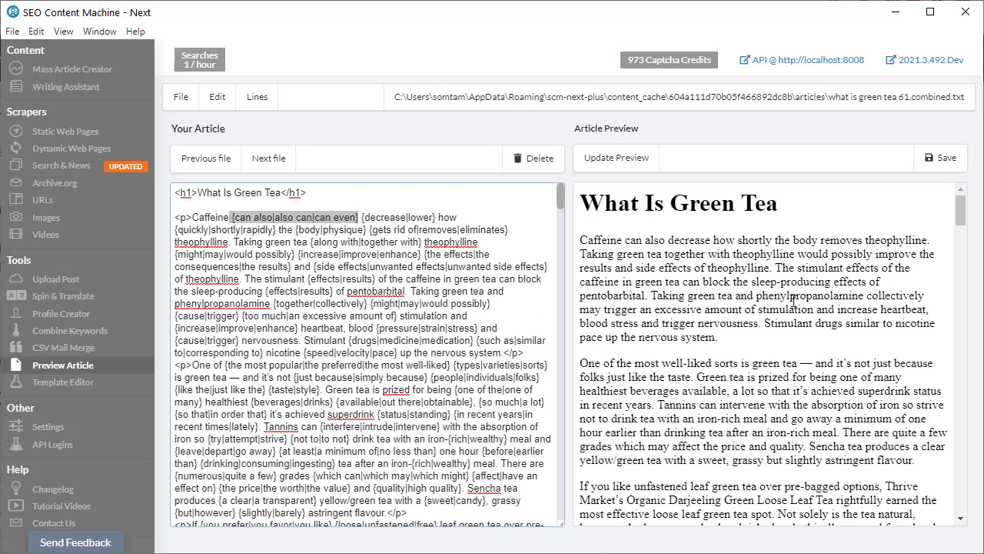
triple_click(352, 394)
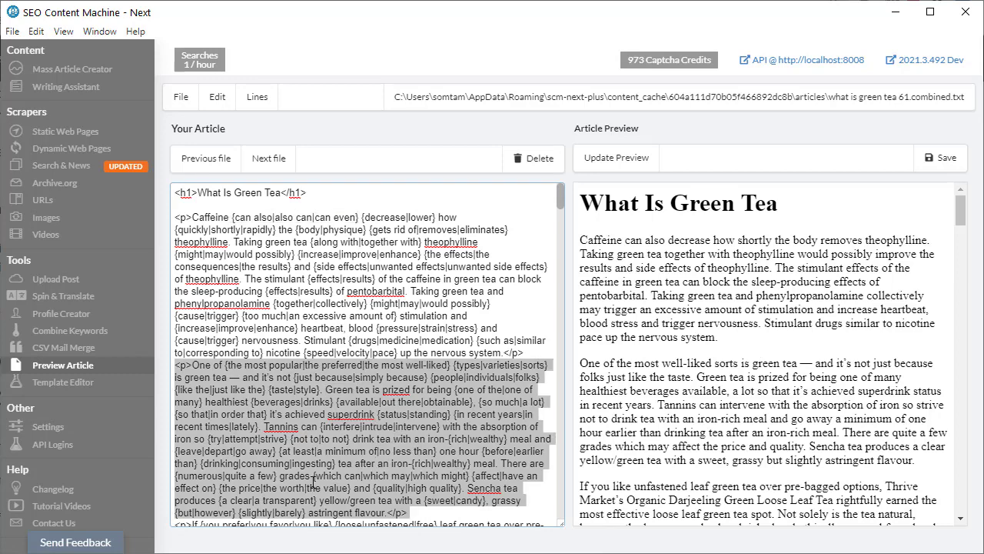
Create and run a new Writing Assistant task for the keyword "green tea", with search options United States and English.
click(89, 94)
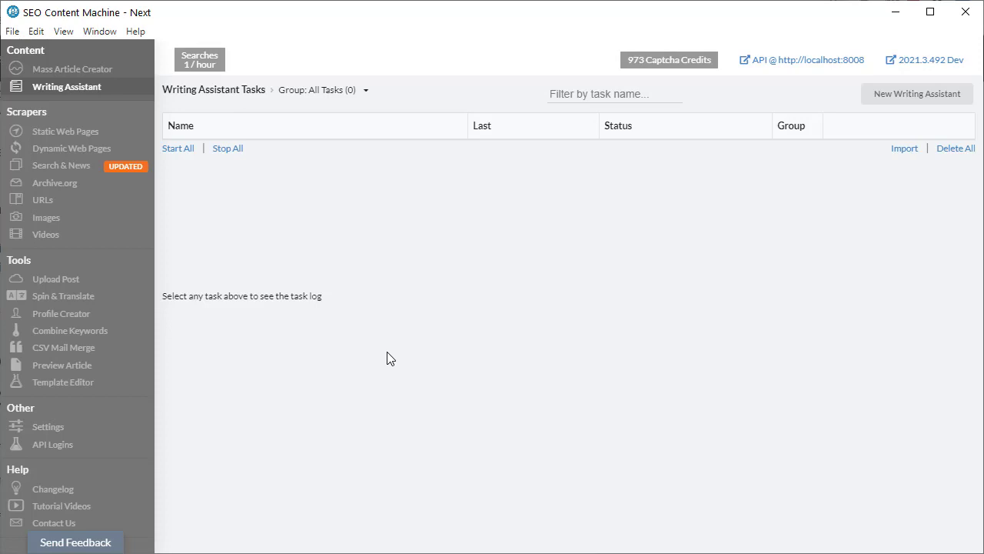
click(932, 98)
click(646, 230)
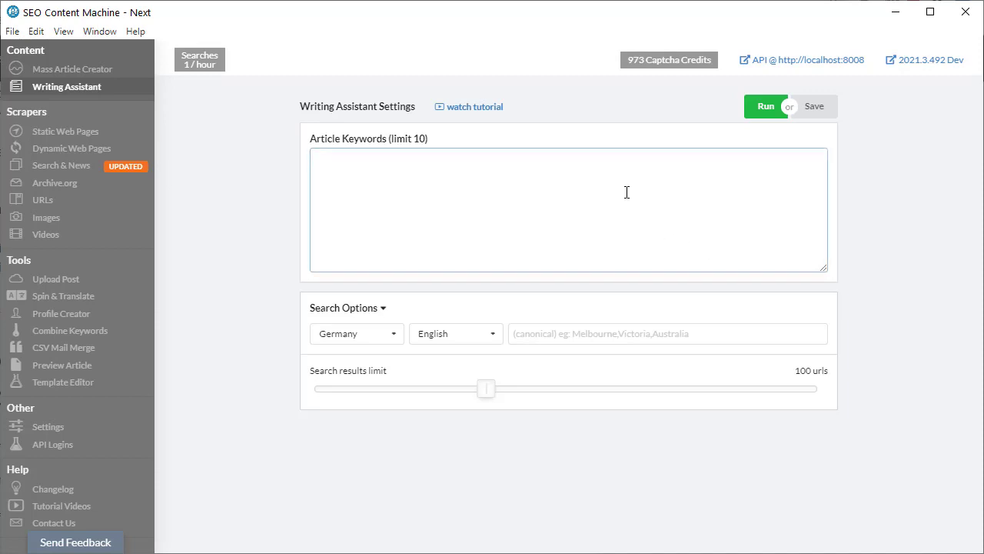
text(green tea)
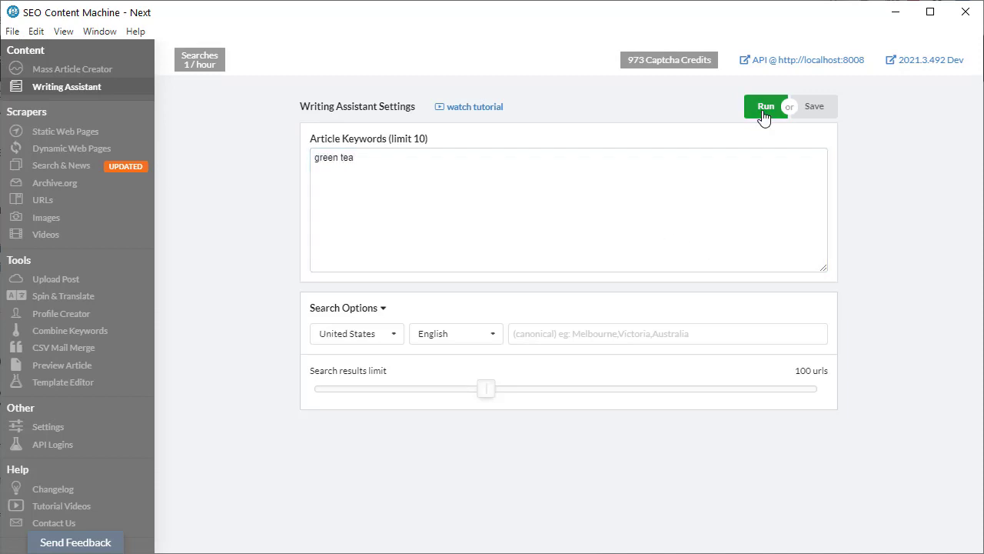
click(764, 109)
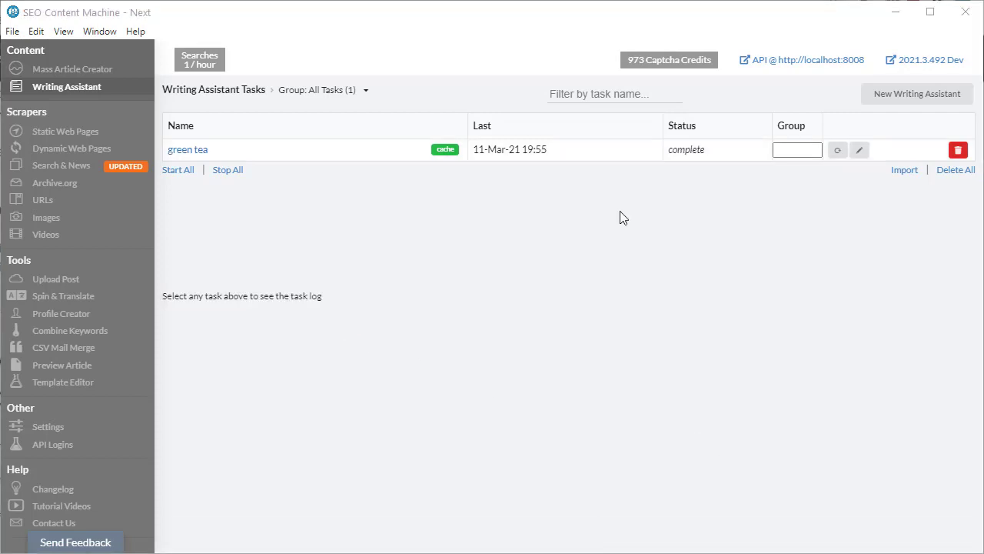
Open the green tea writing task and edit its selected keywords, removing "tea" and adding "teas", "drinking" and "consumption".
click(185, 153)
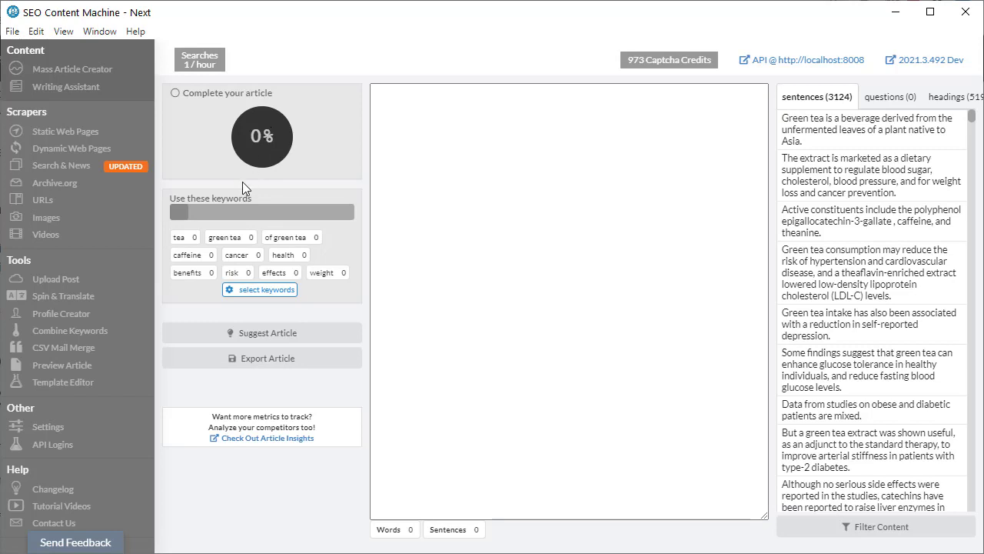
click(271, 296)
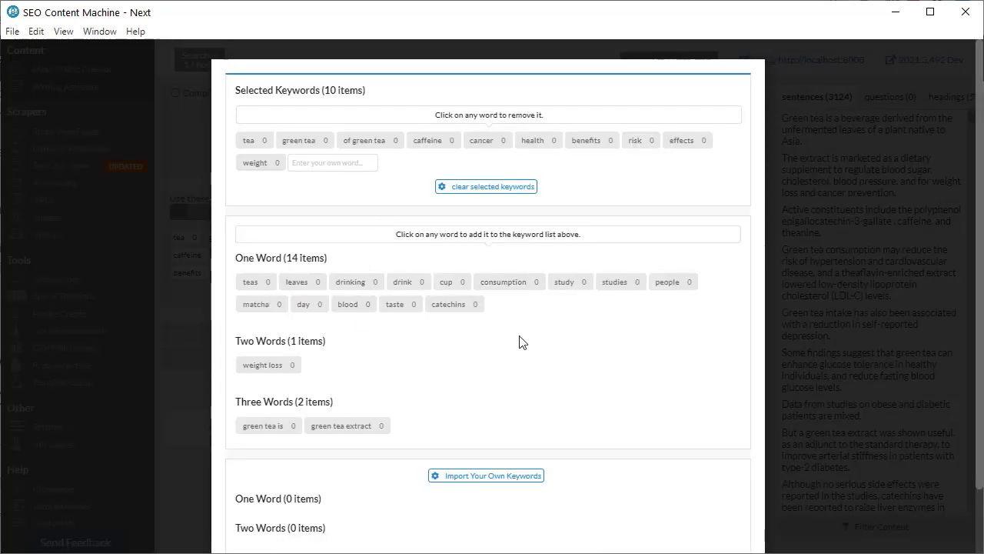
scroll(623, 319, down, 1)
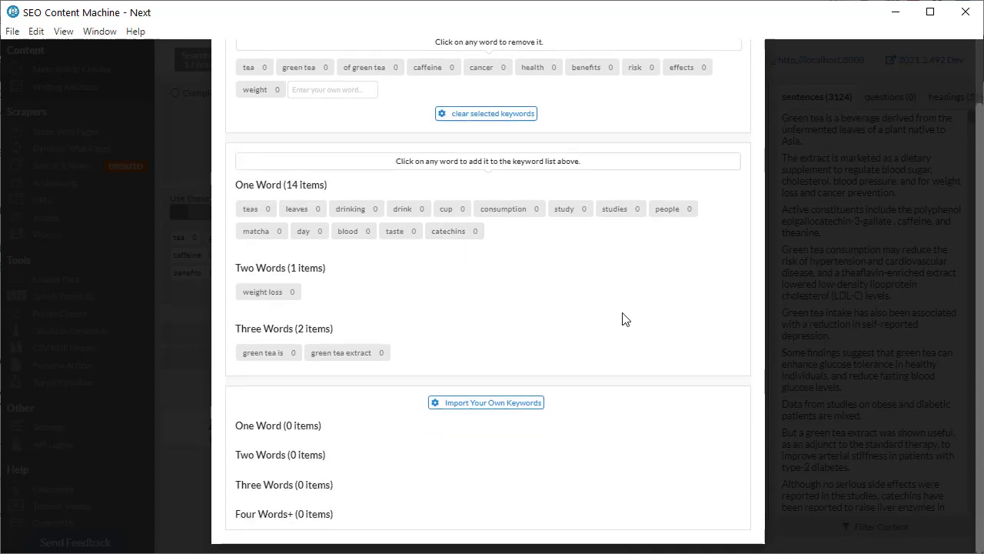
scroll(569, 334, up, 1)
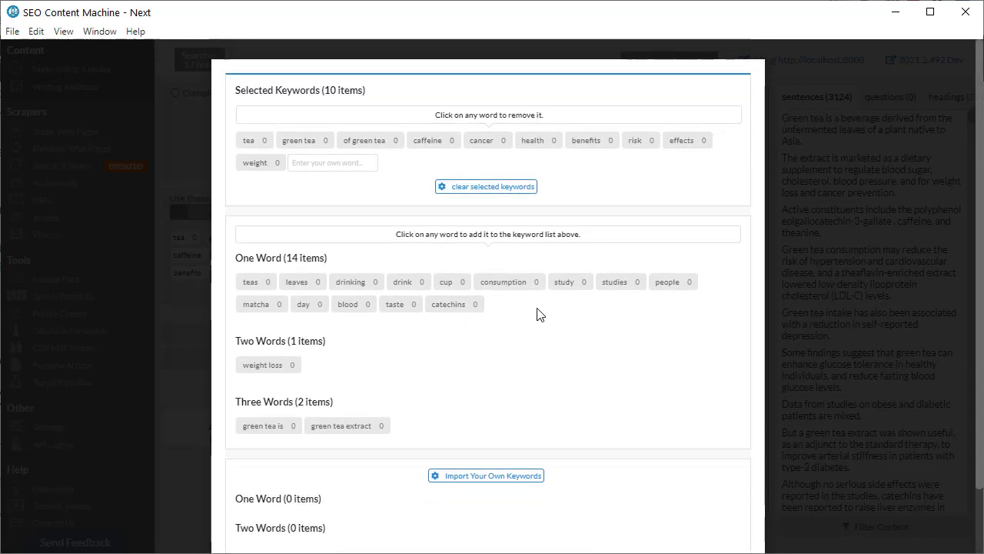
click(262, 141)
click(253, 283)
click(311, 283)
click(365, 284)
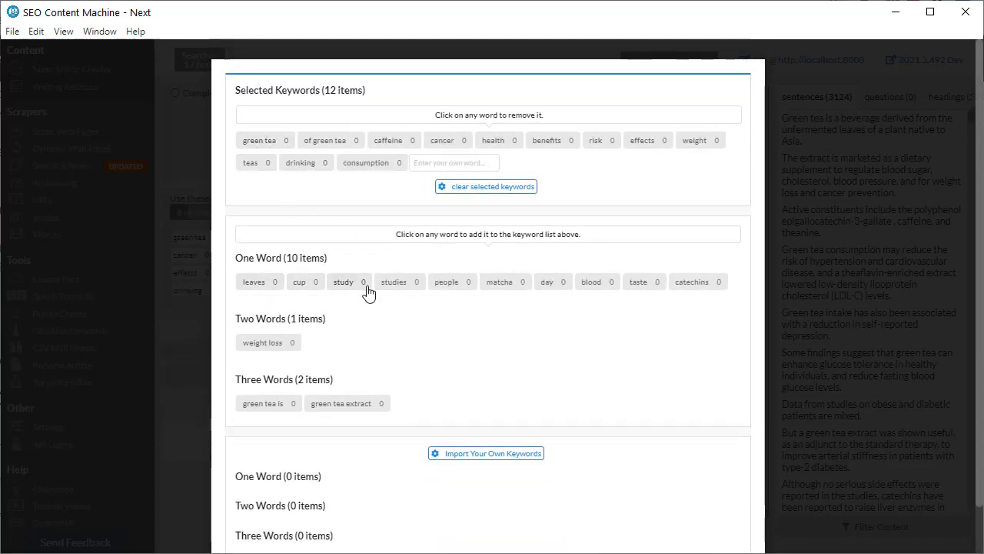
click(844, 154)
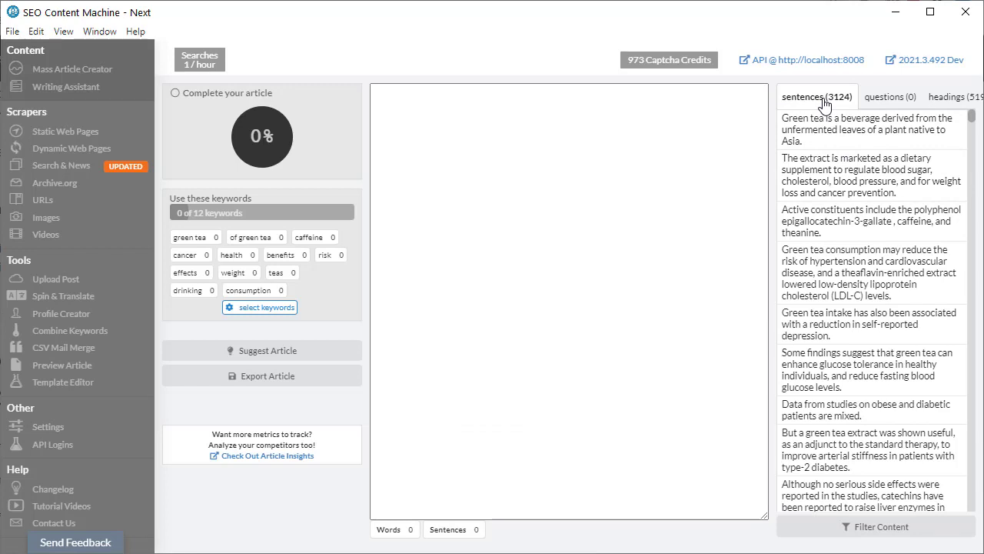
Examine the suggested questions and headings for the article, returning to the suggested sentences.
click(890, 100)
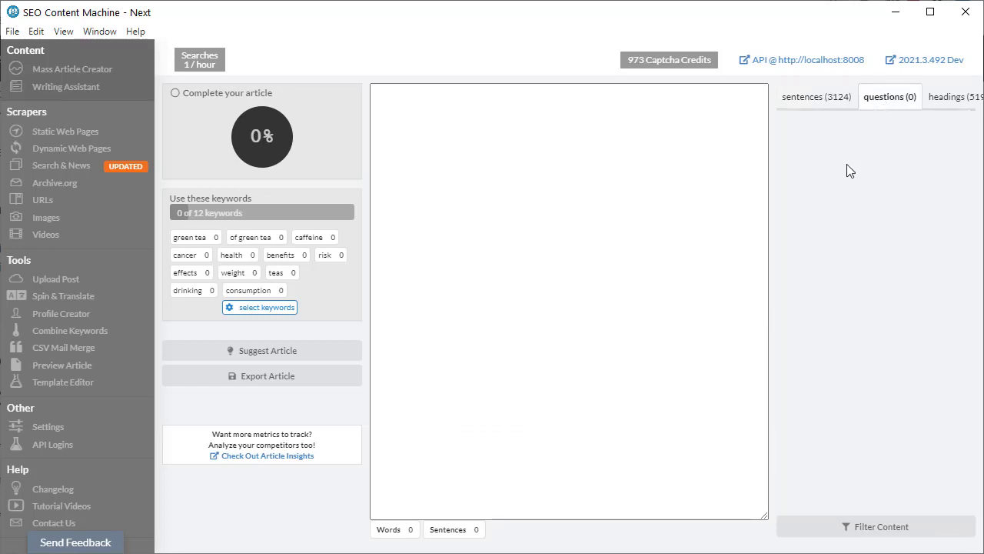
click(952, 99)
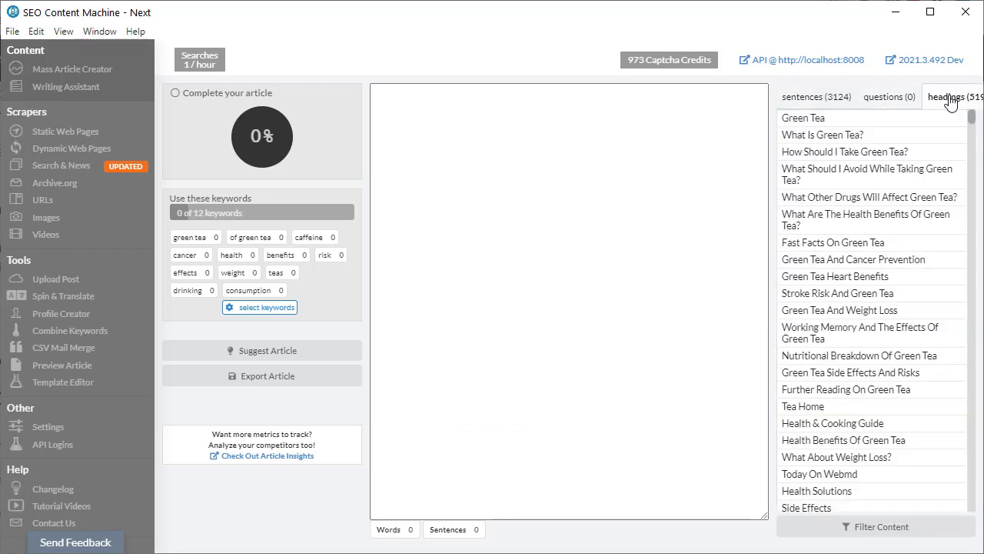
mouse_move(971, 116)
mouse_down()
mouse_move(972, 209)
mouse_move(971, 114)
mouse_up()
click(822, 97)
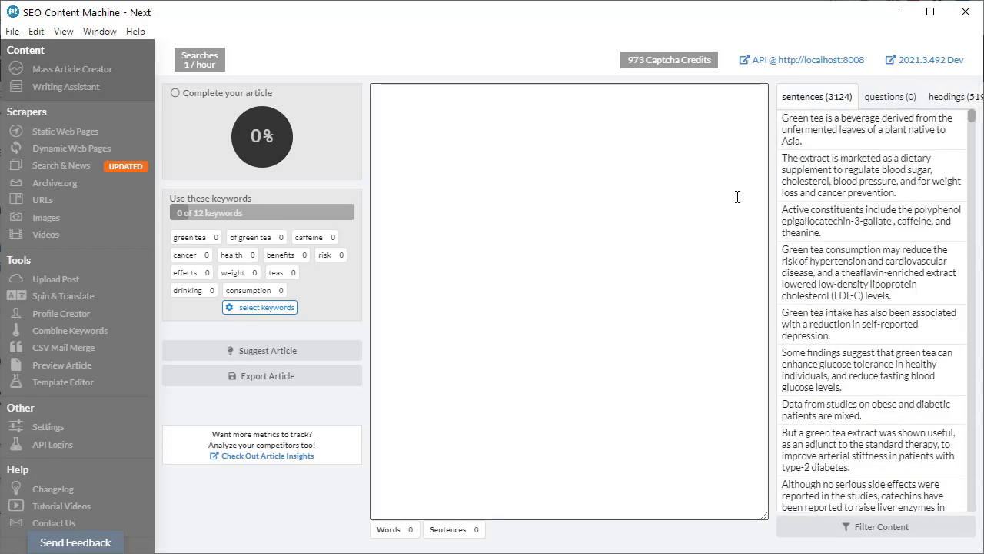
Filter the suggestions by the "green tea" keyword and insert its first, second, fourth and fifth suggested sentences into the article.
click(196, 239)
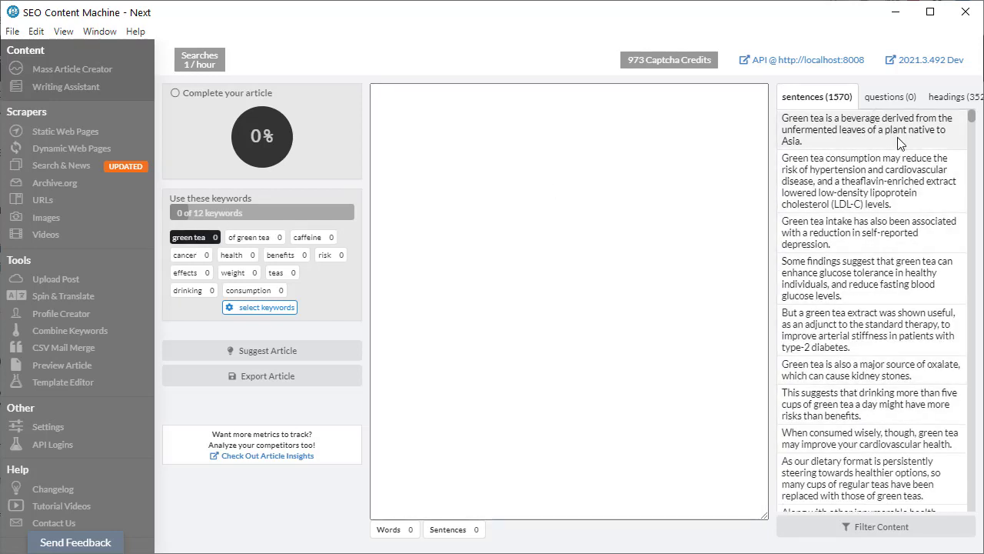
click(623, 130)
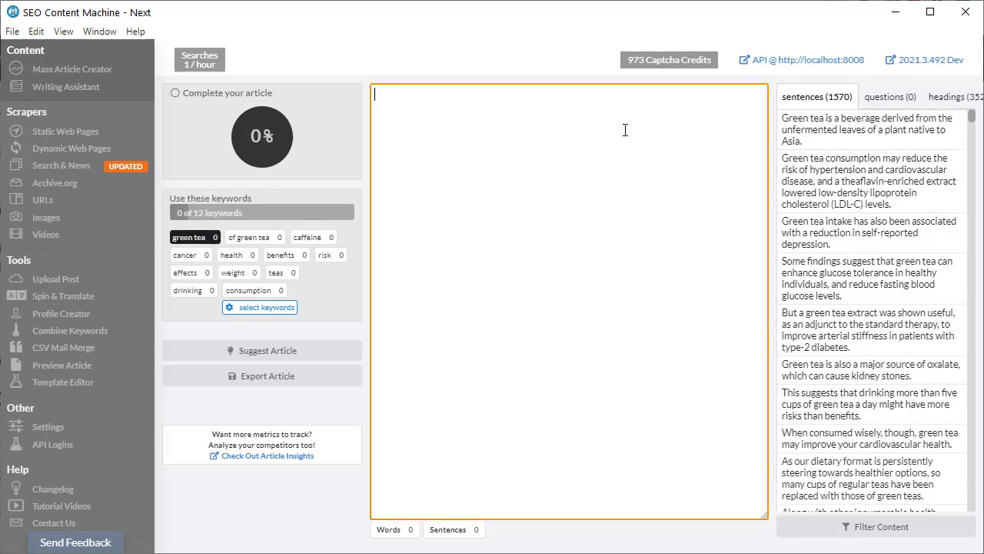
click(853, 134)
click(838, 187)
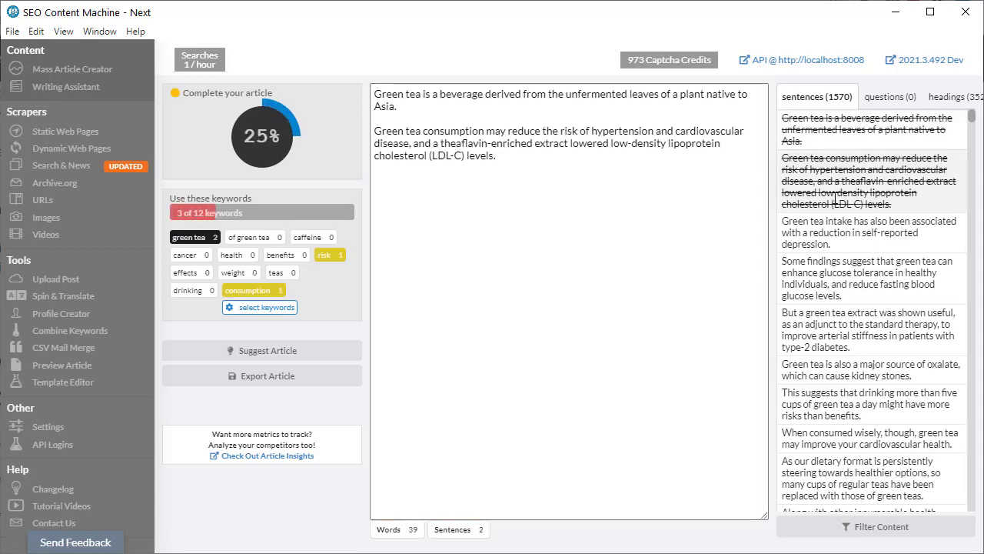
click(837, 275)
click(831, 338)
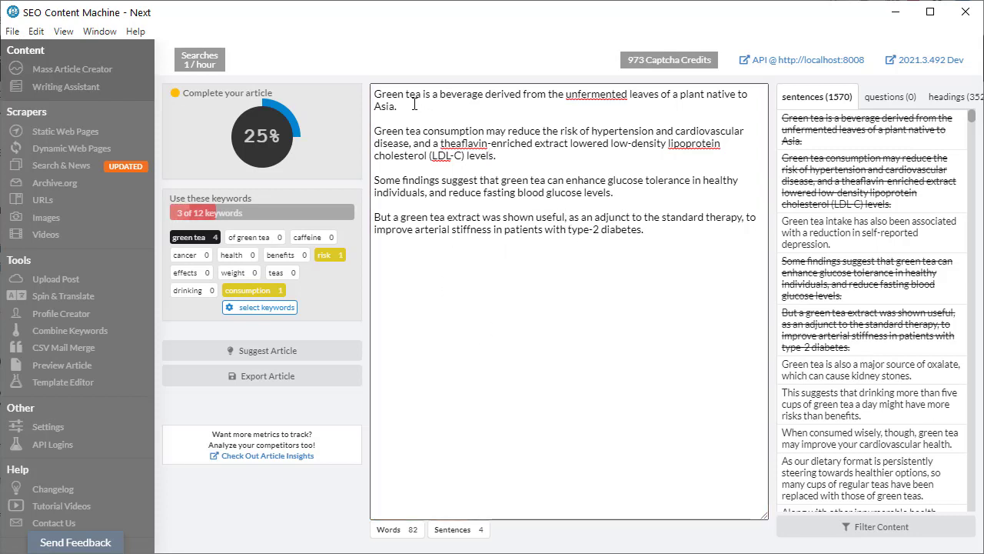
Add a line break after the article's last sentence and copy the entire article text.
drag(666, 241, 350, 95)
click(509, 146)
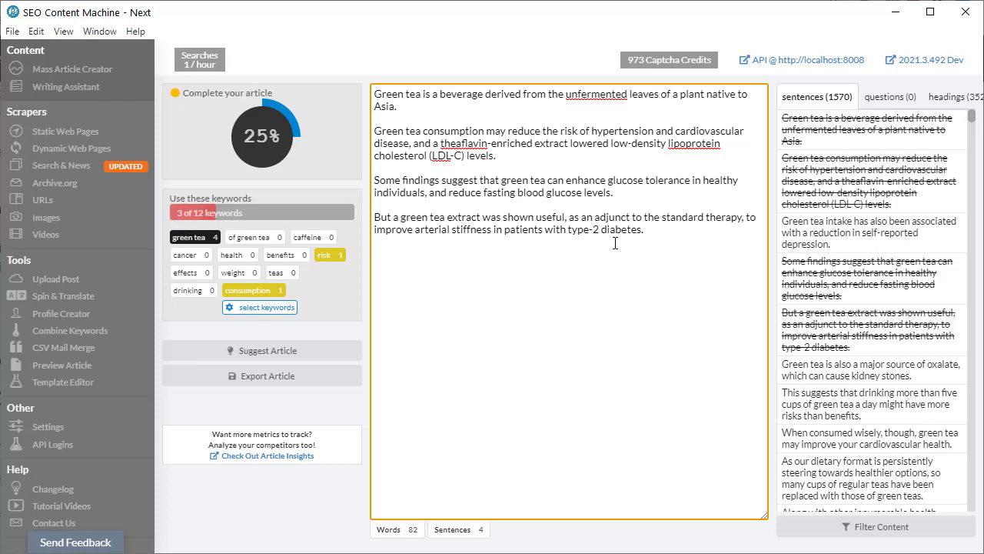
key(Return)
drag(683, 236, 339, 101)
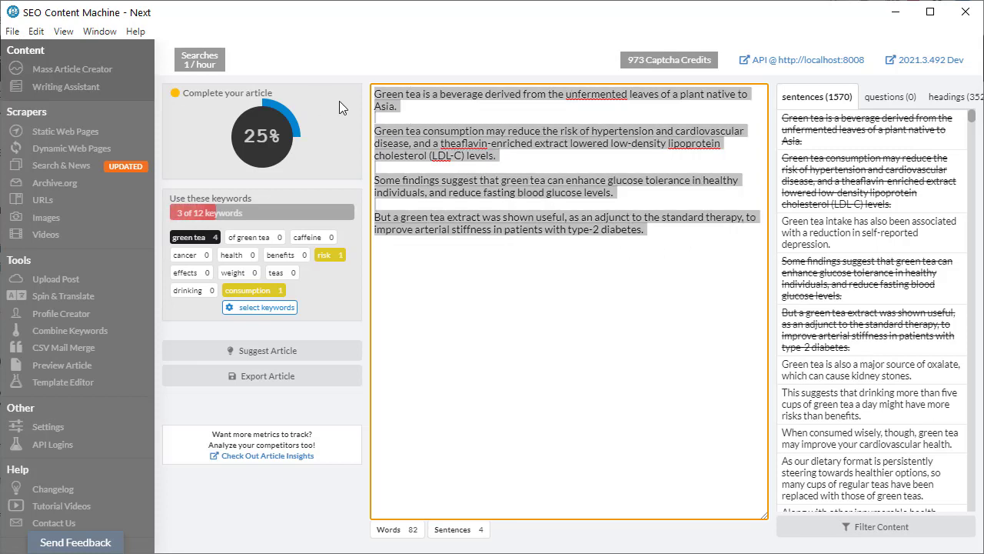
right_click(475, 156)
click(516, 183)
Paste the copied article into the source editor of the Preview Article tool.
click(61, 365)
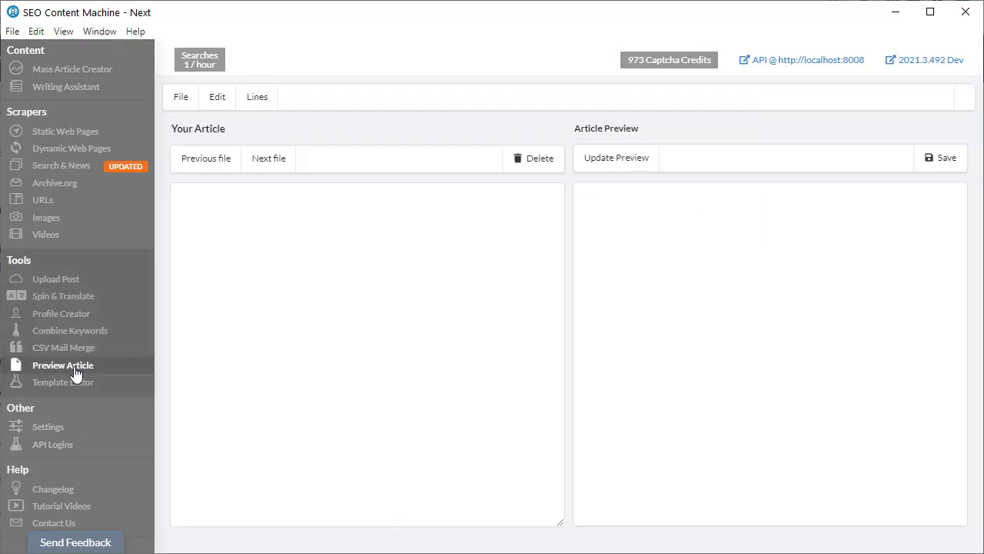
right_click(284, 213)
click(323, 261)
Rewrite the pasted article into spintax using the Soft Spin English (free) spinner.
click(257, 98)
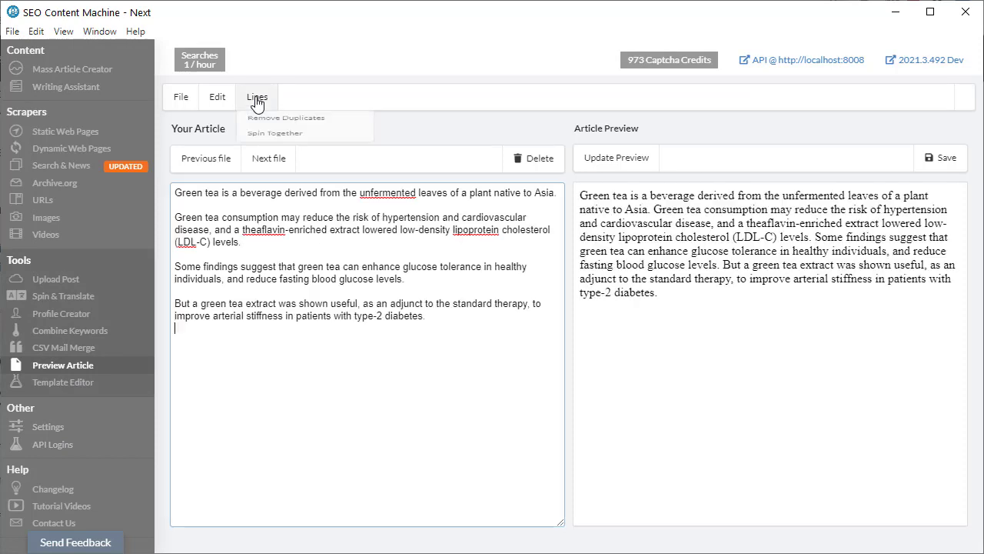
click(218, 98)
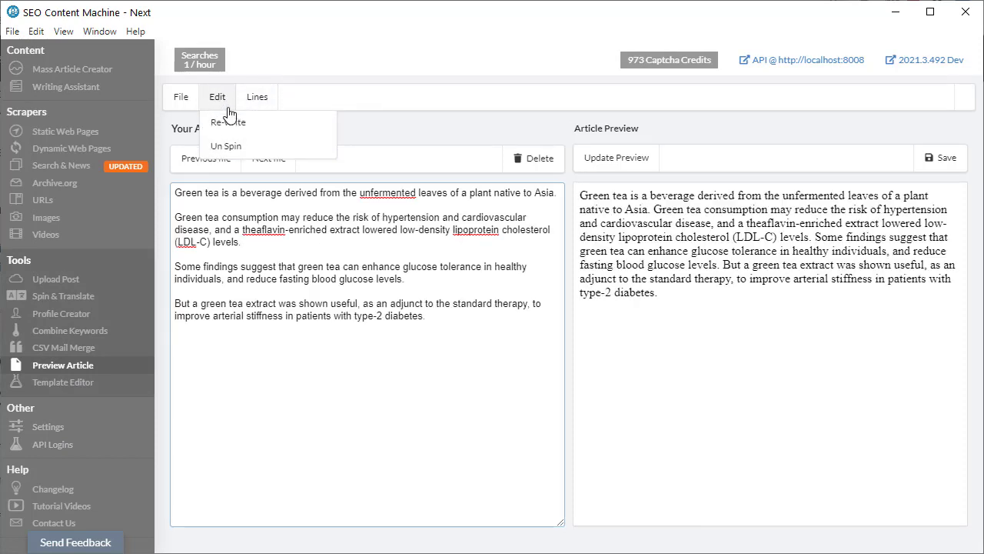
click(231, 123)
click(510, 247)
click(523, 275)
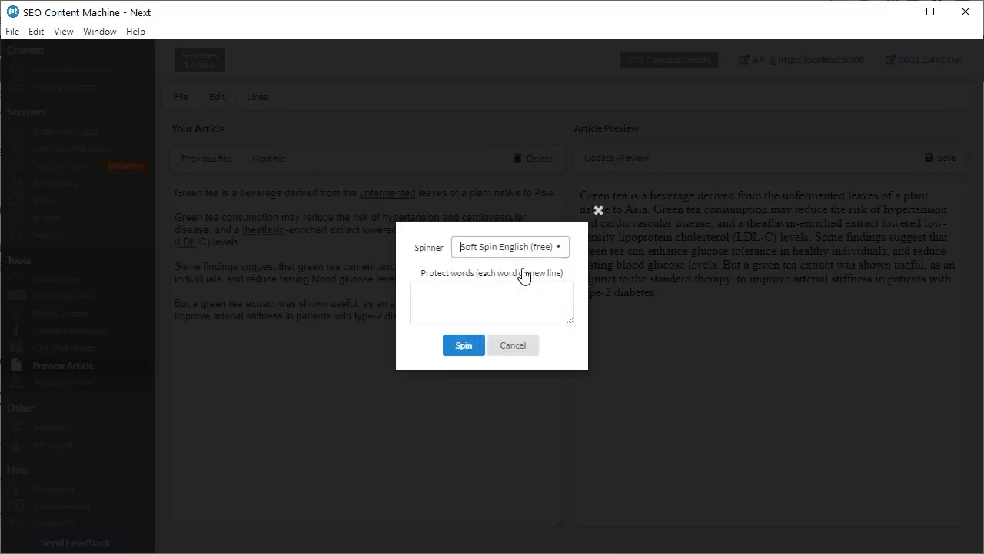
click(460, 346)
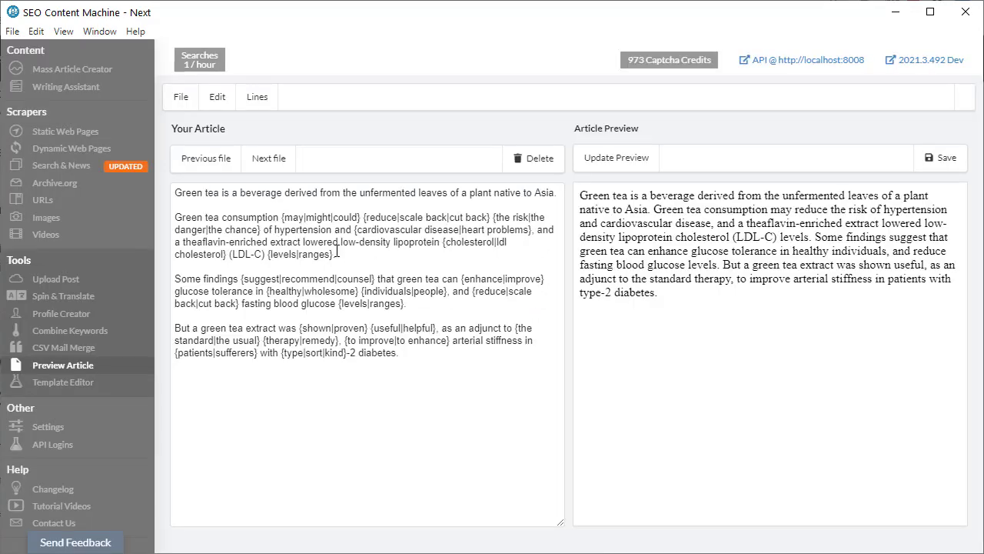
click(360, 296)
click(662, 237)
Examine the Static Web Pages, Dynamic Web Pages, Search & News, Archive.org, URLs and Images scrapers.
click(77, 139)
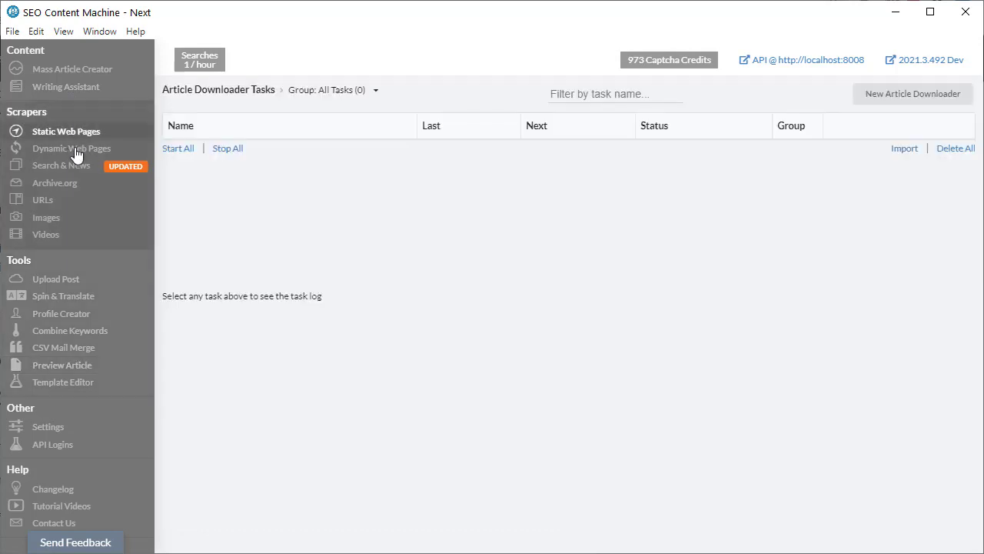
click(80, 153)
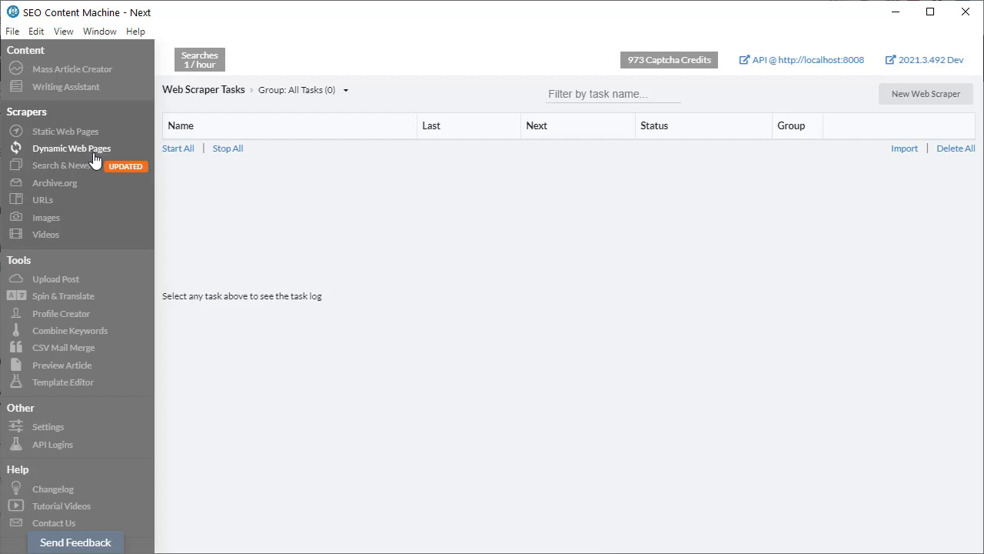
click(91, 174)
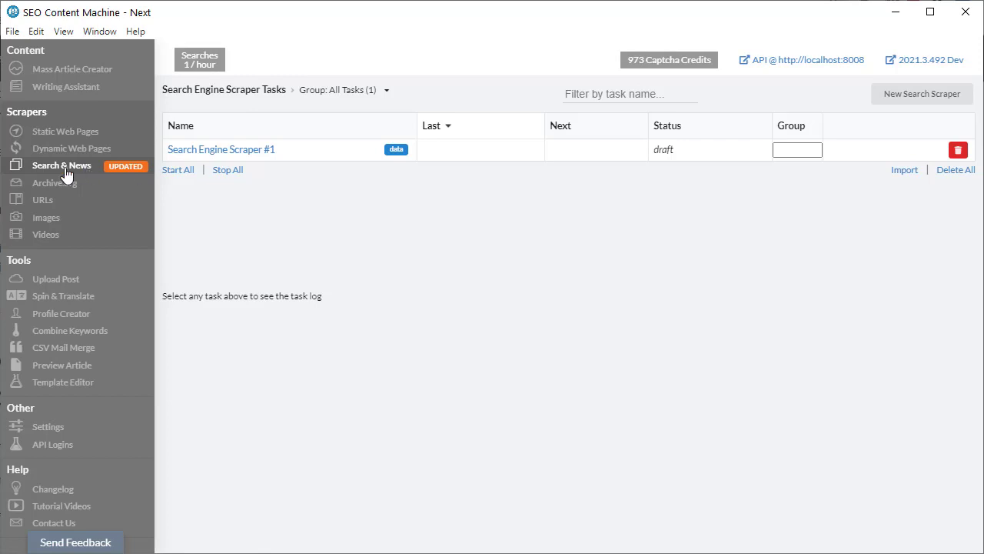
click(55, 182)
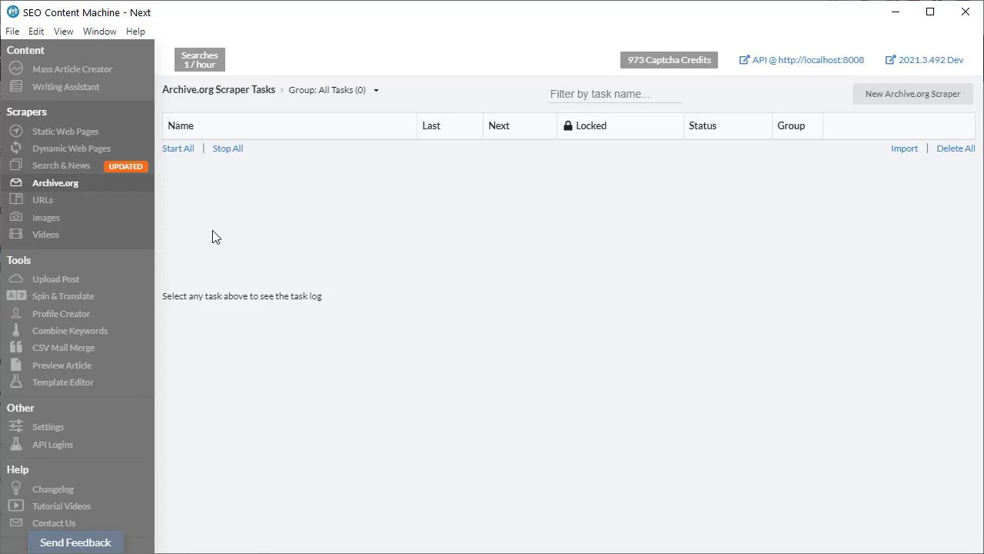
click(84, 201)
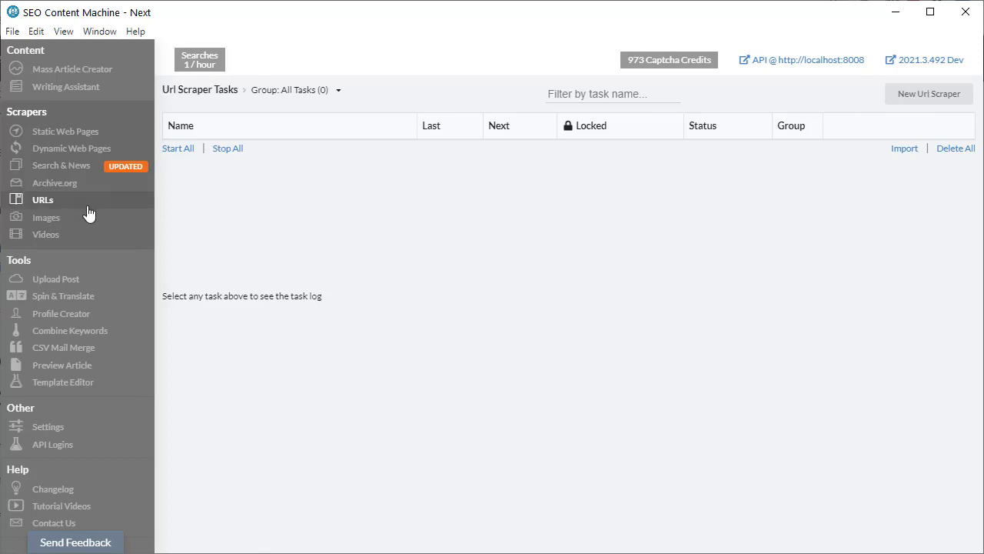
click(96, 217)
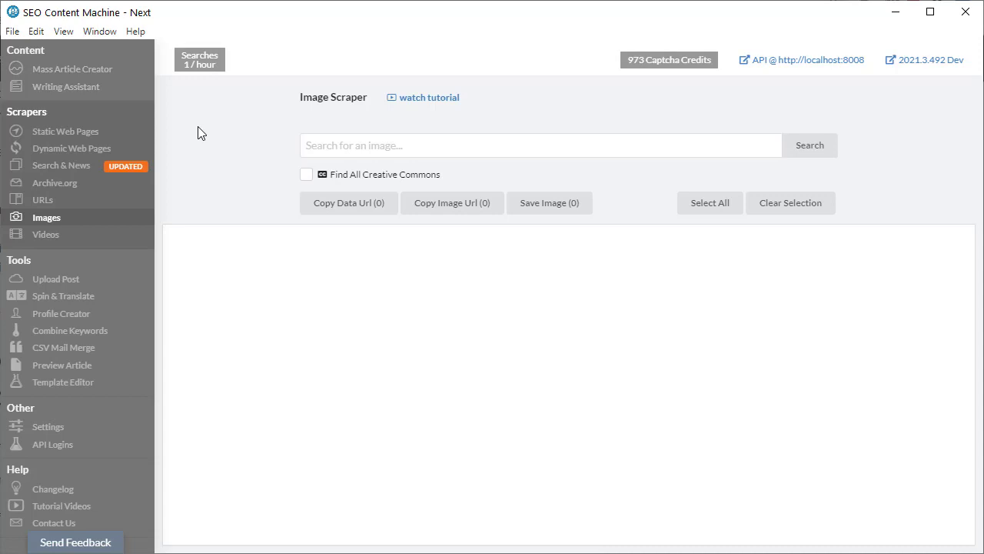
Search the Image Scraper for "cat" with Find All Creative Commons enabled.
click(391, 149)
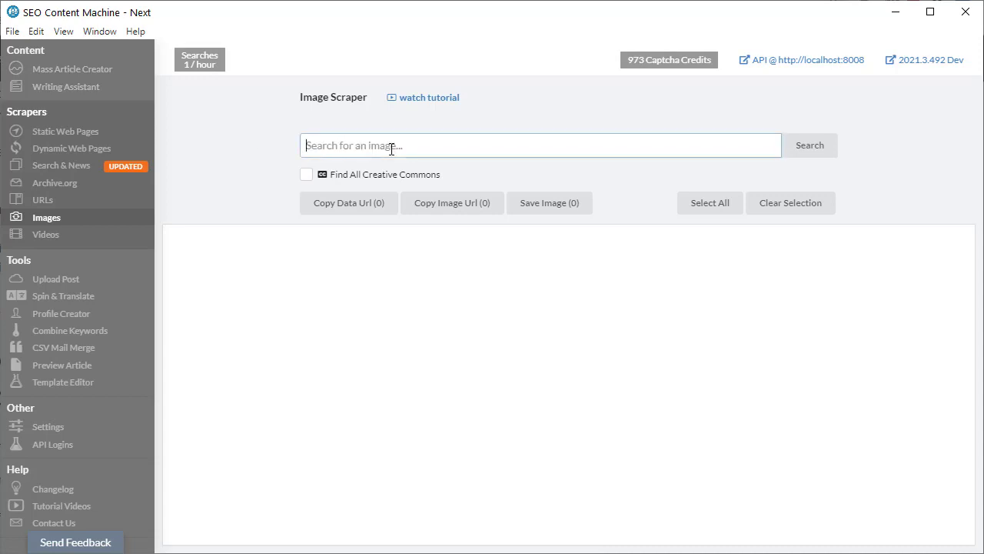
text(cat)
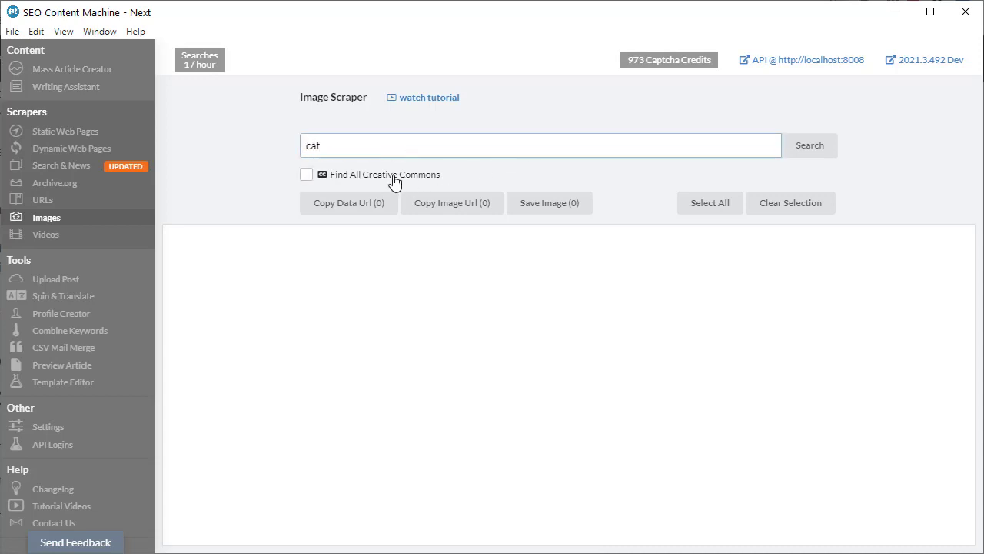
click(354, 175)
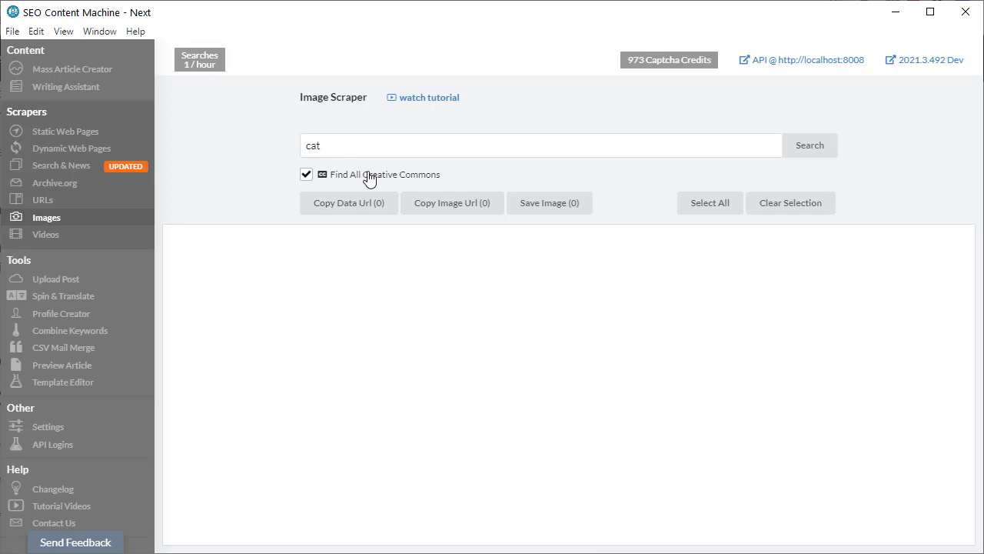
click(825, 149)
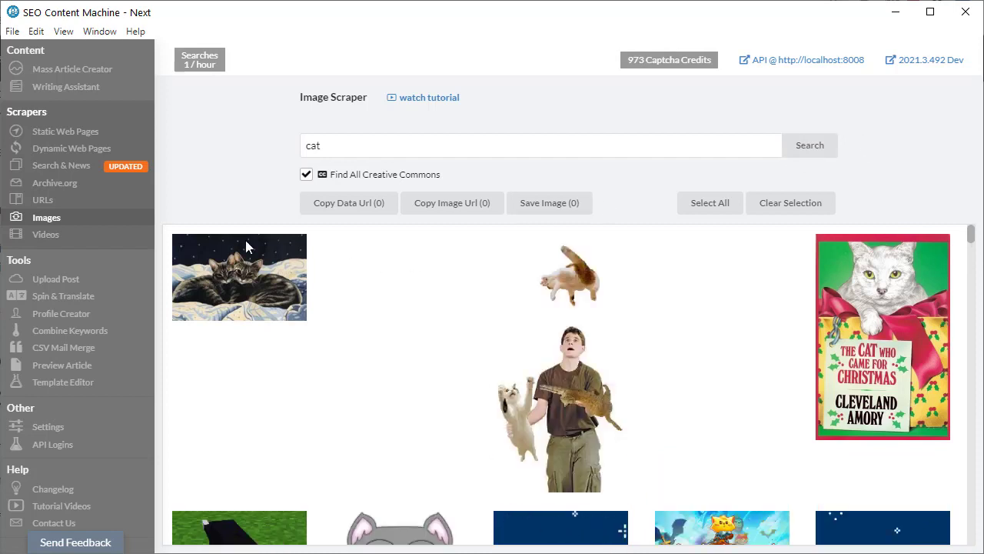
Select four images from the cat results, including the Minecraft-style cat and the rainbow cat, and copy their image URLs.
scroll(560, 345, down, 2)
click(588, 300)
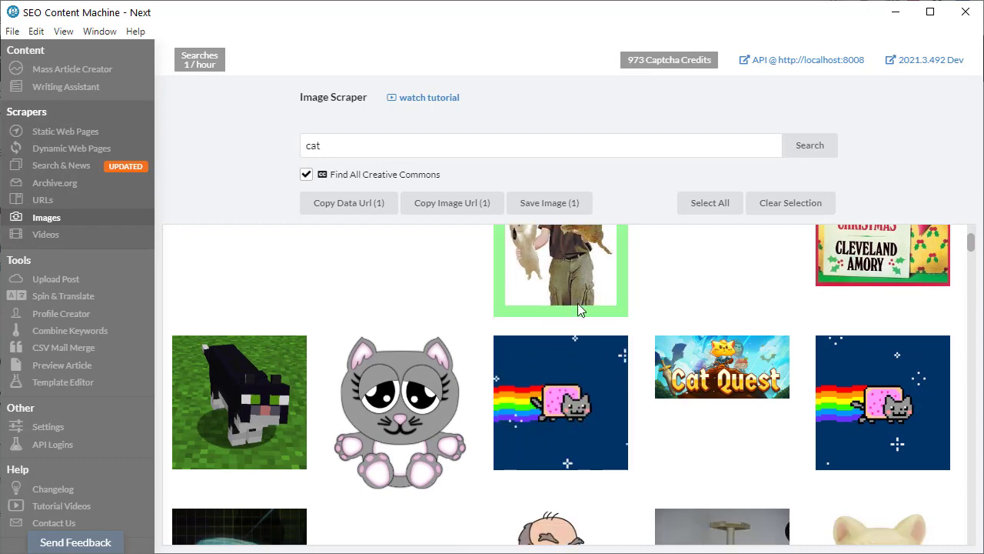
click(560, 400)
click(343, 403)
click(244, 402)
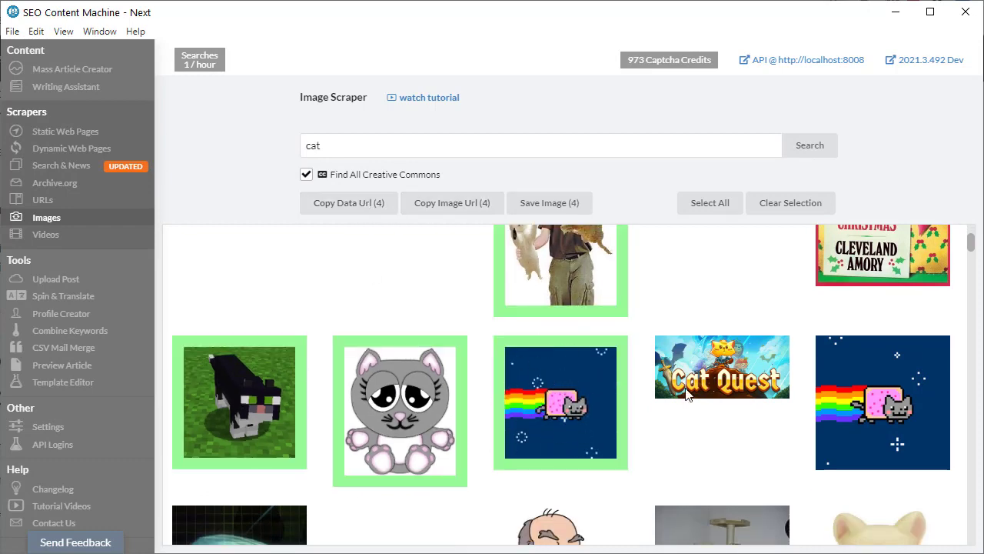
scroll(694, 406, up, 2)
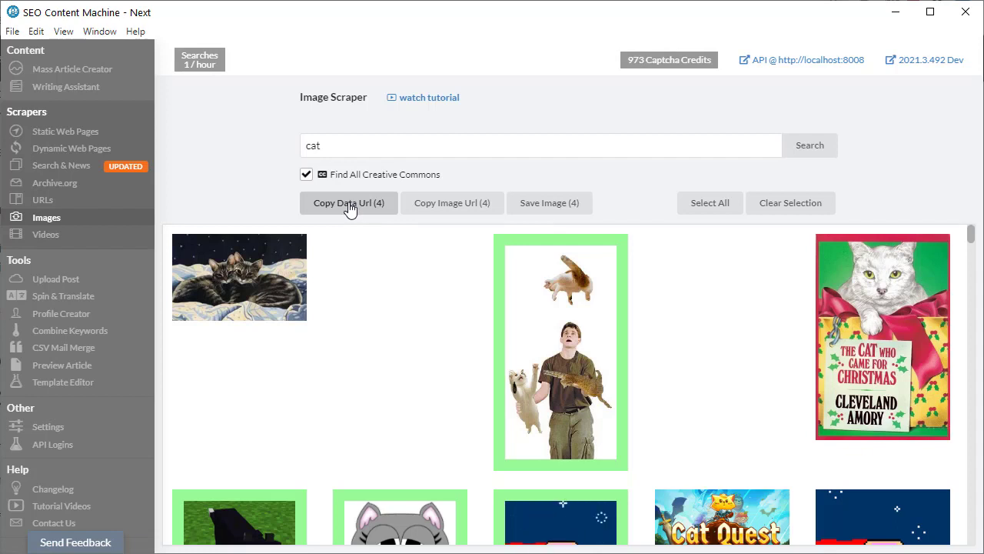
click(456, 207)
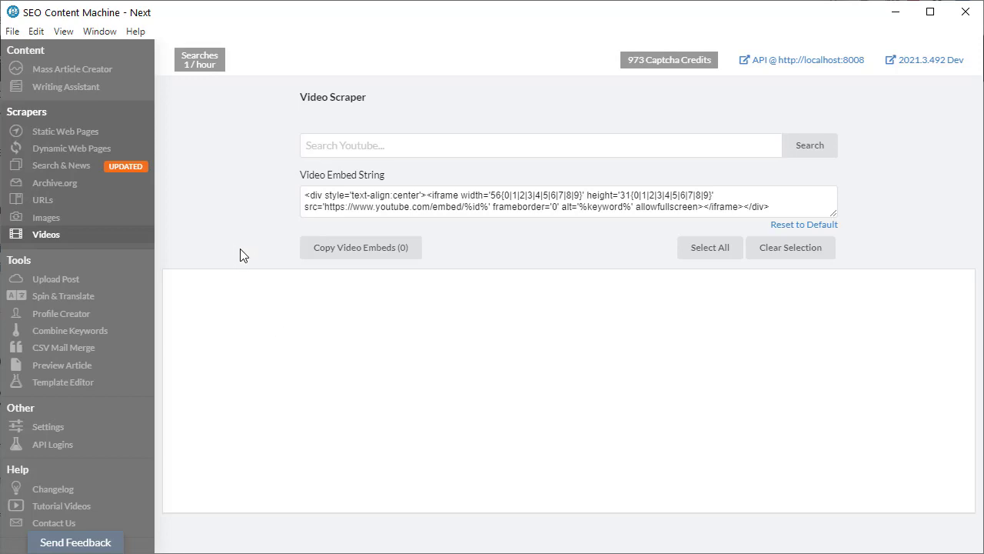
Look over the Upload Post and Spin & Translate task lists, and generate an About Me text in the Profile Creator.
click(80, 282)
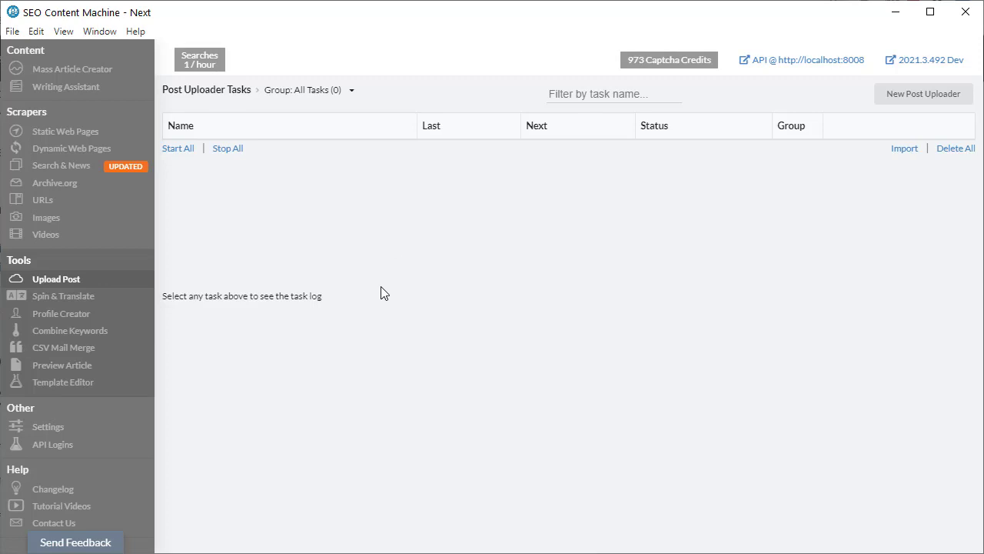
click(108, 298)
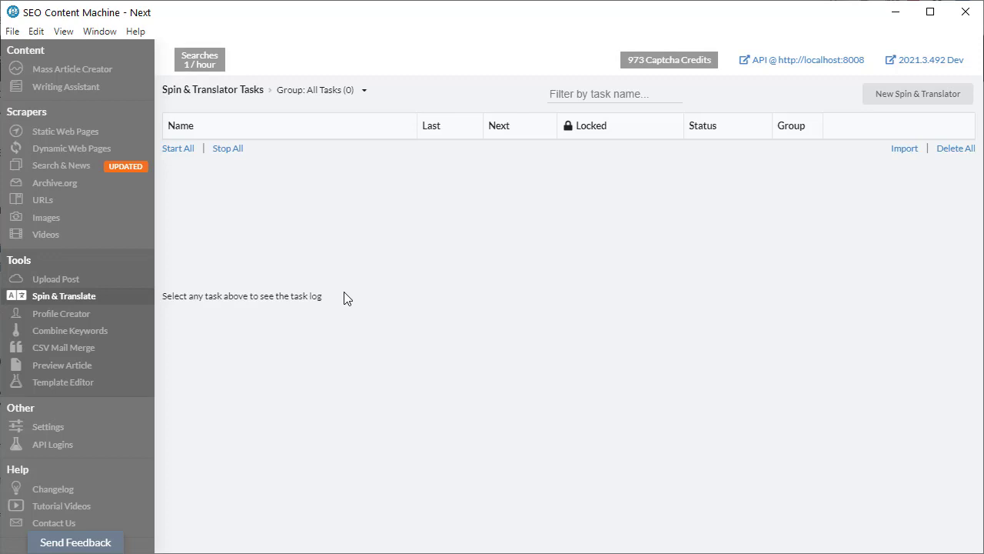
click(99, 311)
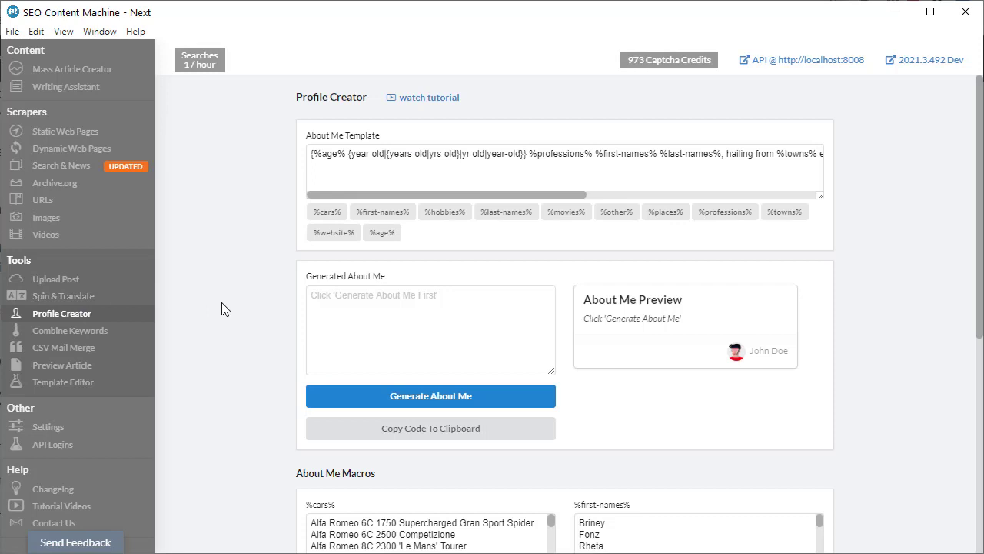
click(450, 405)
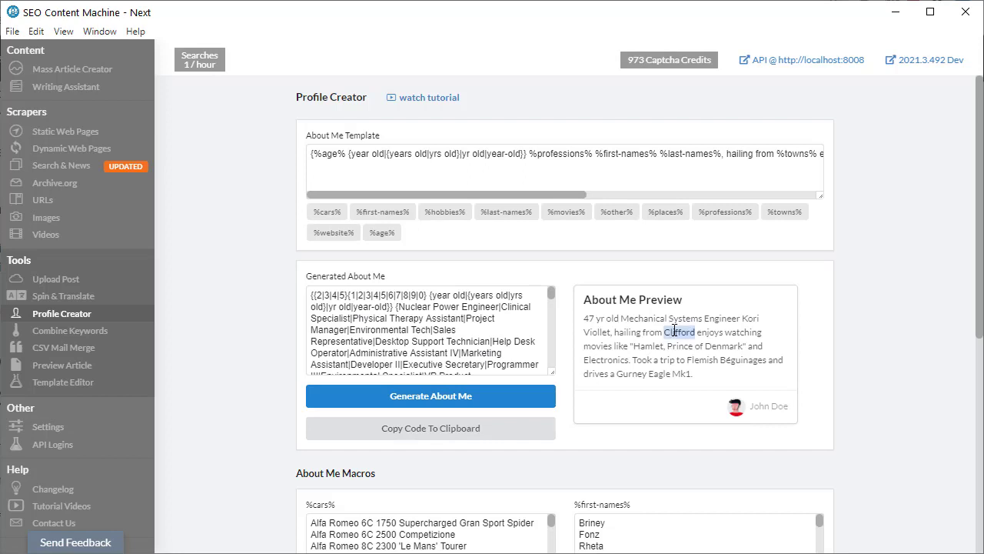
triple_click(674, 331)
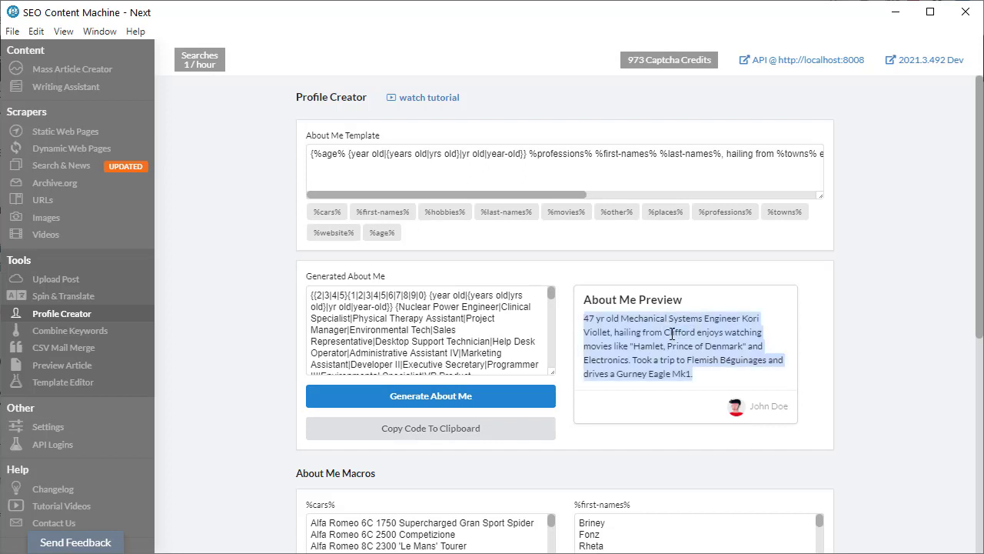
Examine the Combine Keywords, CSV Mail Merge and Preview Article tools.
click(70, 330)
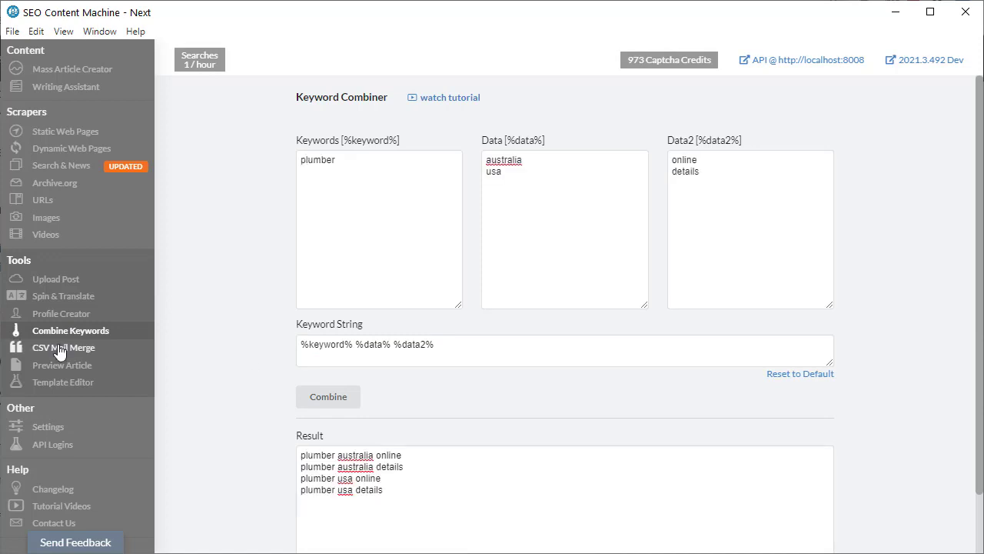
click(60, 347)
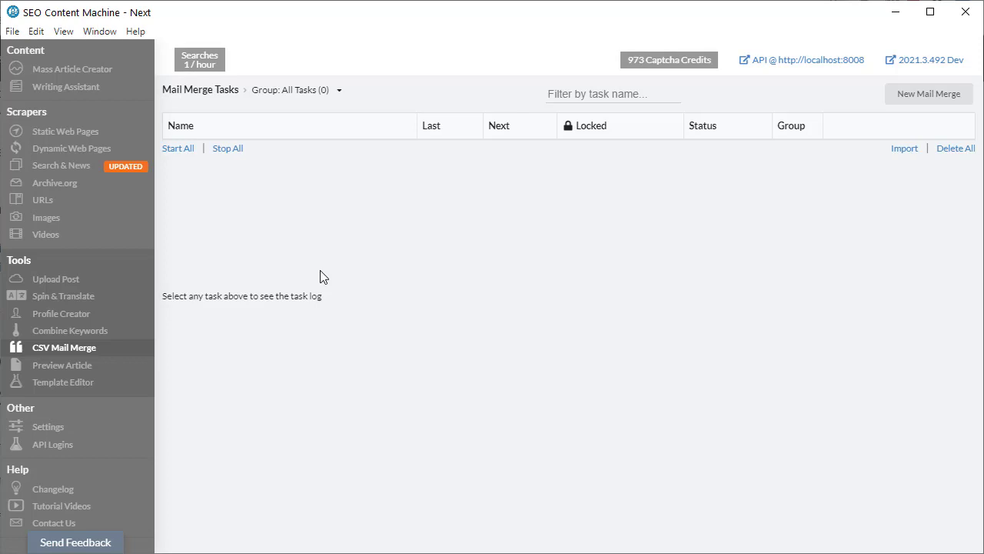
click(75, 367)
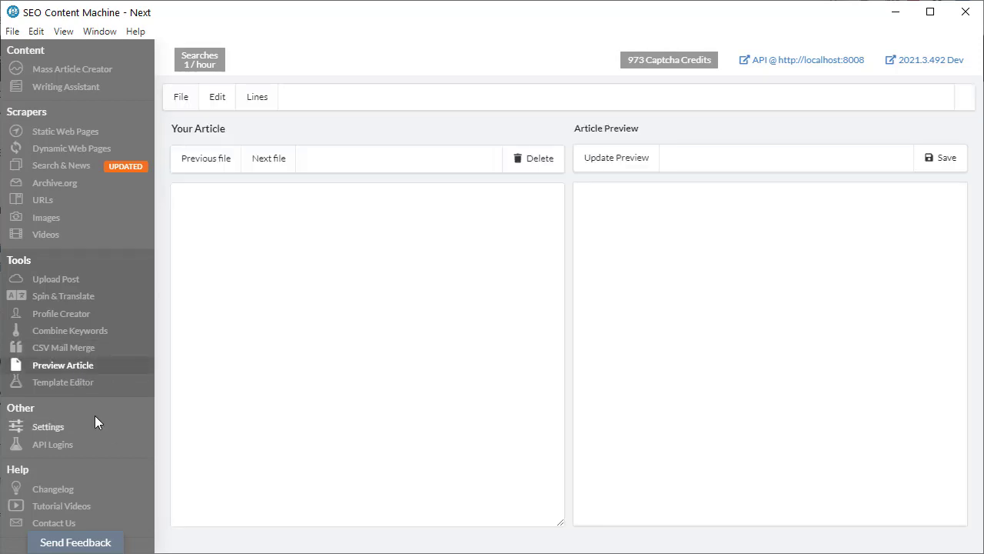
Load the read-only "gsa ser" template in the Template Editor.
click(63, 382)
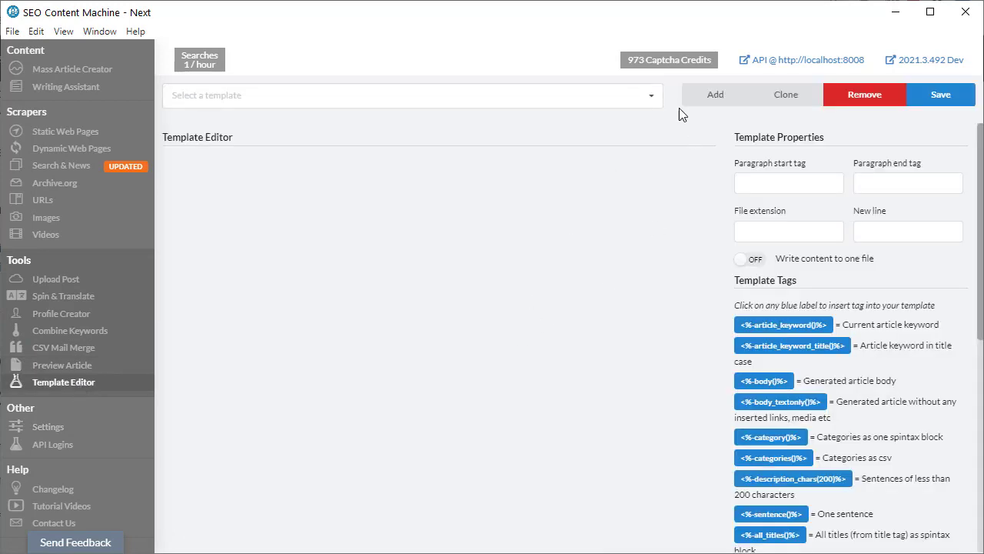
click(652, 99)
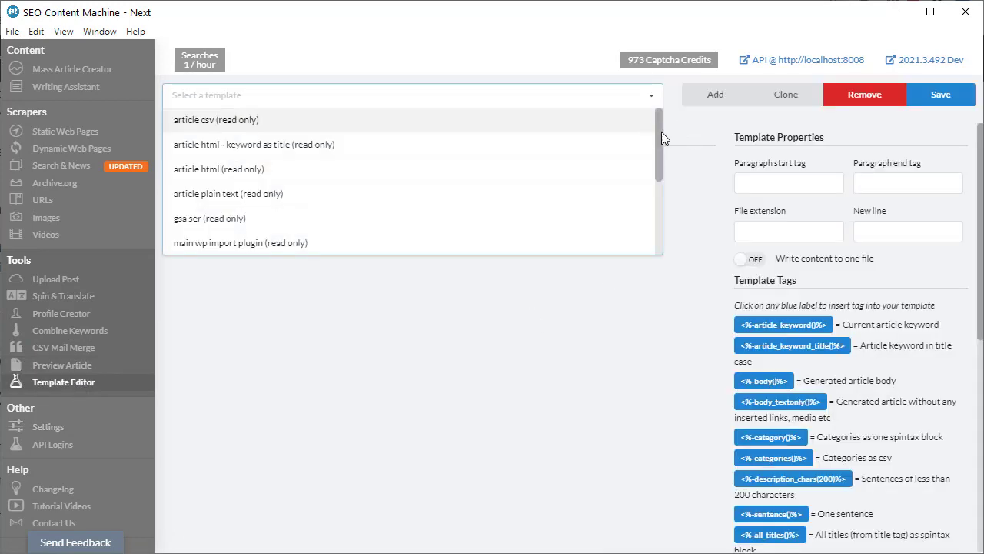
mouse_move(658, 130)
mouse_down()
mouse_move(653, 204)
mouse_move(666, 141)
mouse_up()
scroll(430, 171, up, 2)
click(303, 220)
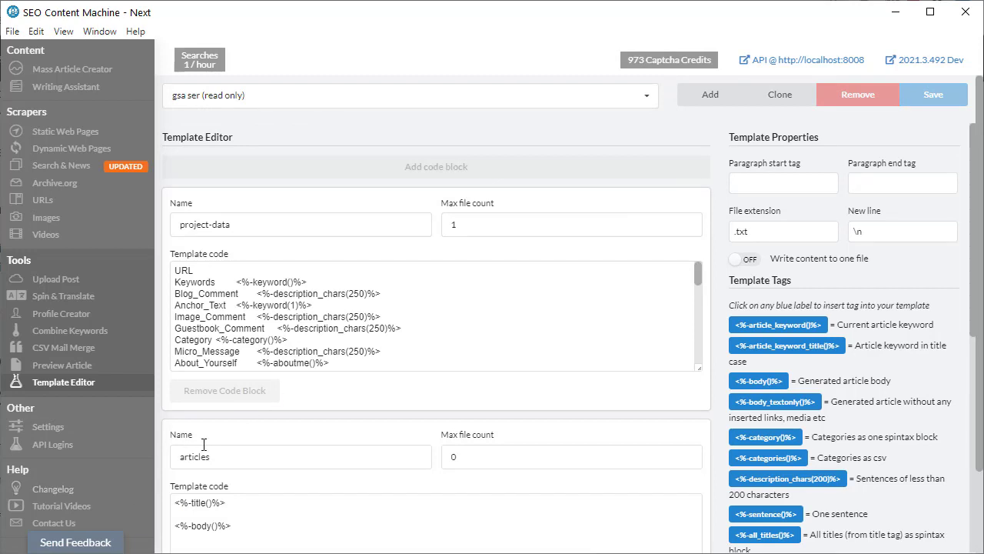
Review the utility, app, search engine, scraper, article creator and post uploader options in the settings.
click(77, 428)
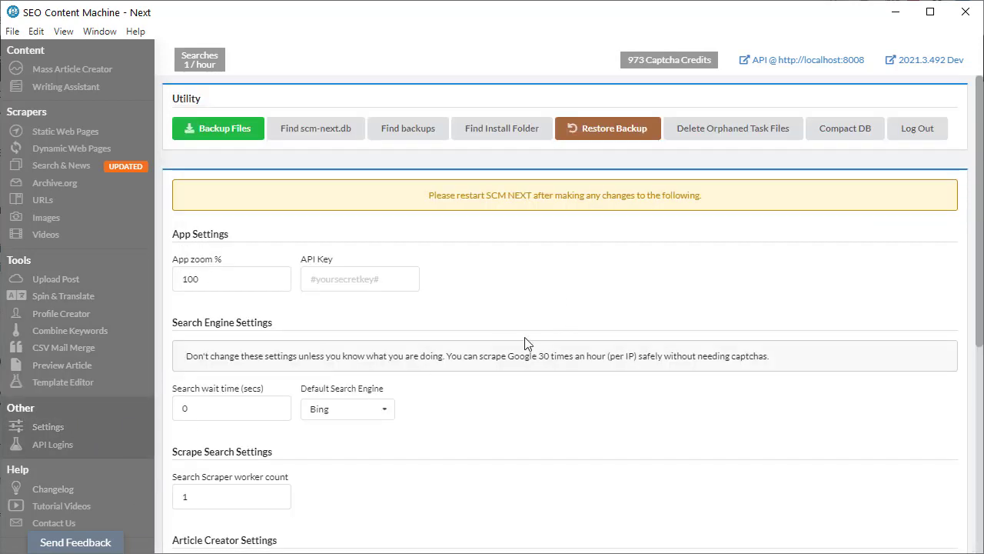
scroll(529, 346, down, 2)
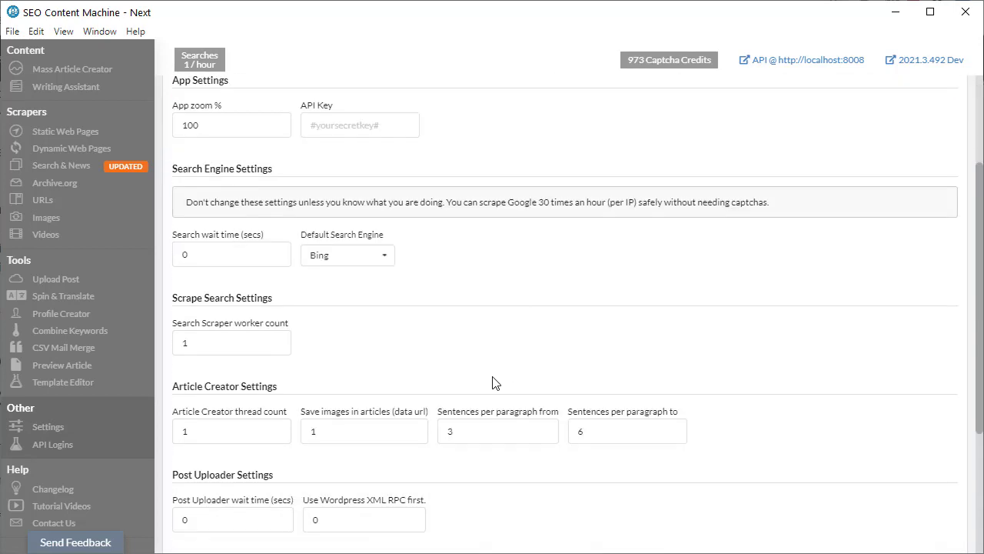
scroll(492, 382, up, 2)
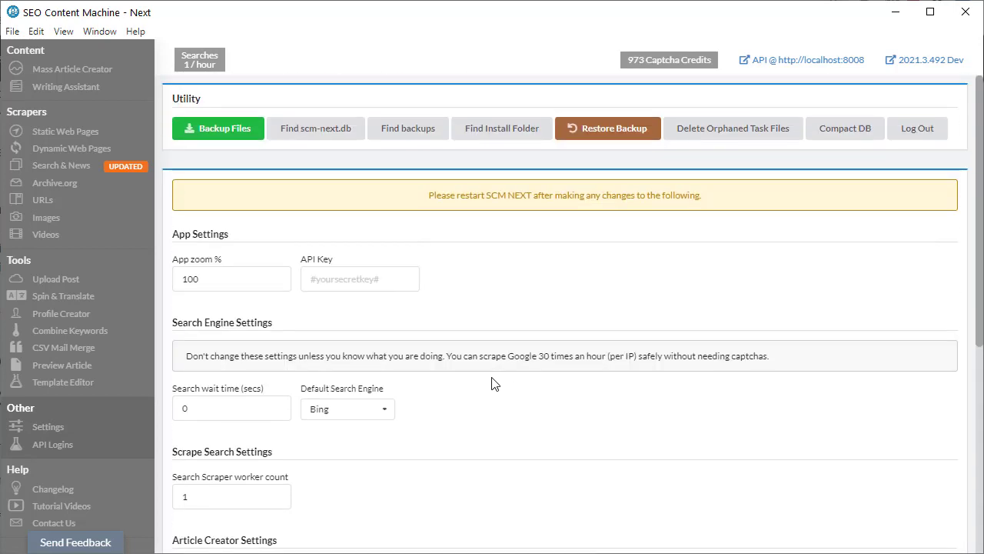
Switch the default search engine to Google and back to Bing.
click(387, 413)
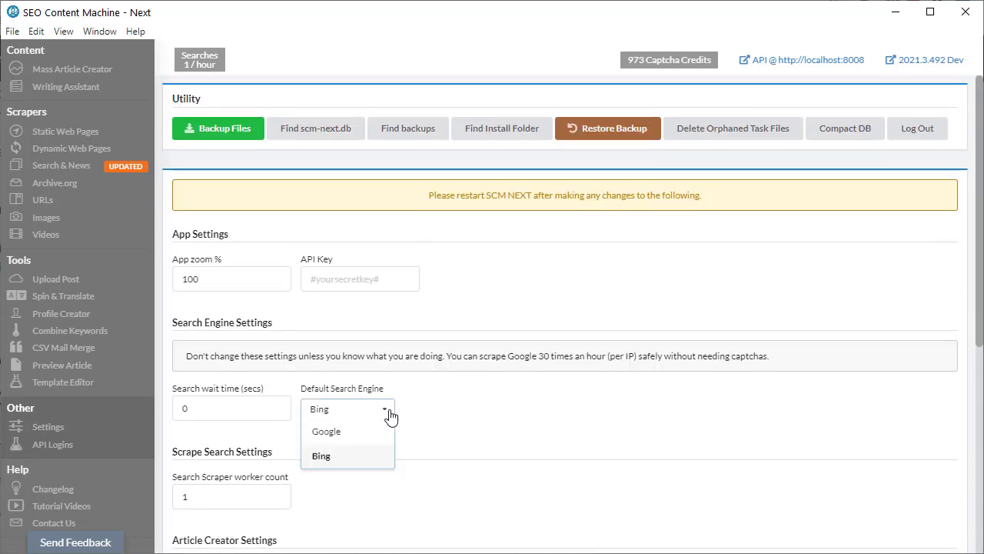
click(358, 435)
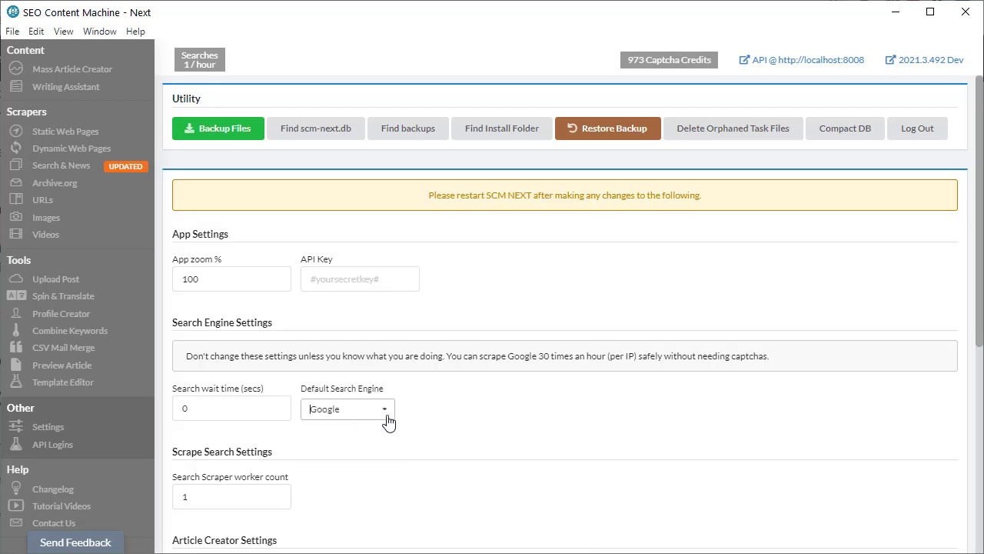
click(384, 415)
click(354, 465)
click(387, 409)
click(349, 458)
Expand the Chimp Rewriter, Article Forge and Google Translate entries in the API logins to view their credential fields.
click(52, 443)
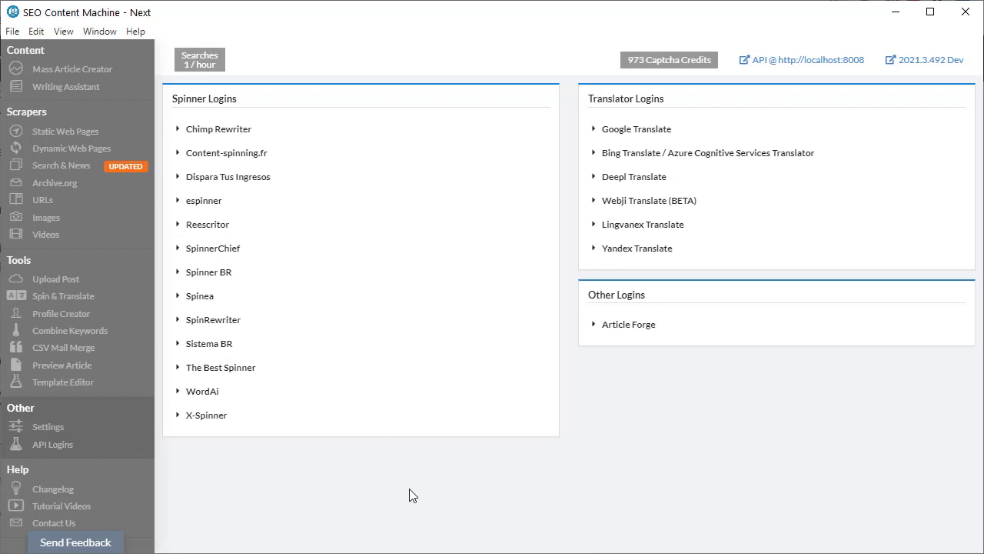
click(239, 131)
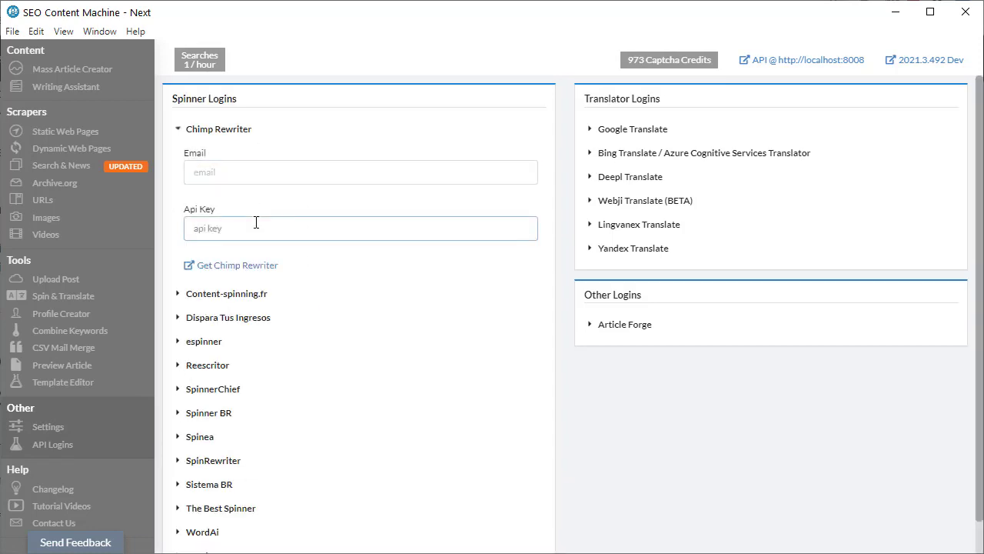
click(638, 326)
click(642, 129)
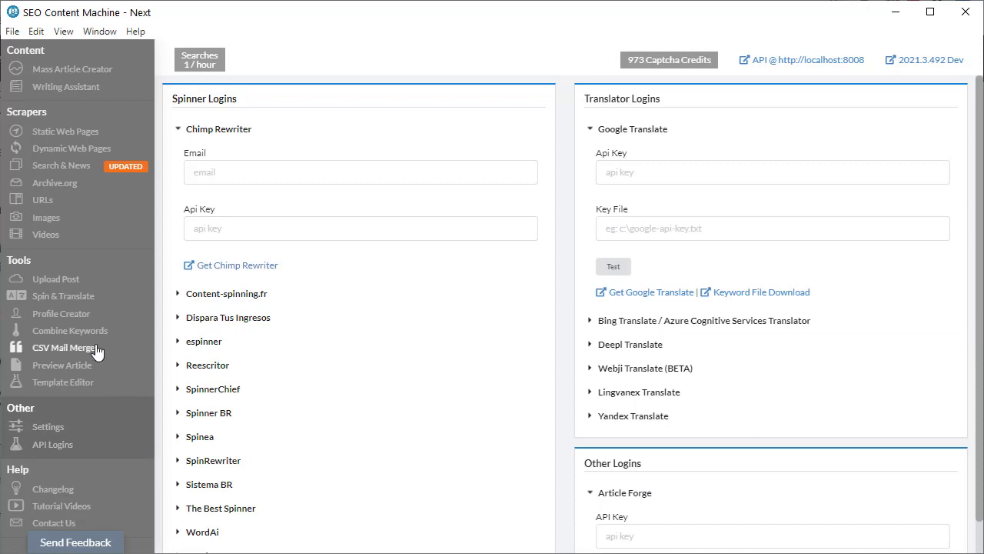
View the changelog, and open the feedback form and close it without sending anything.
click(73, 492)
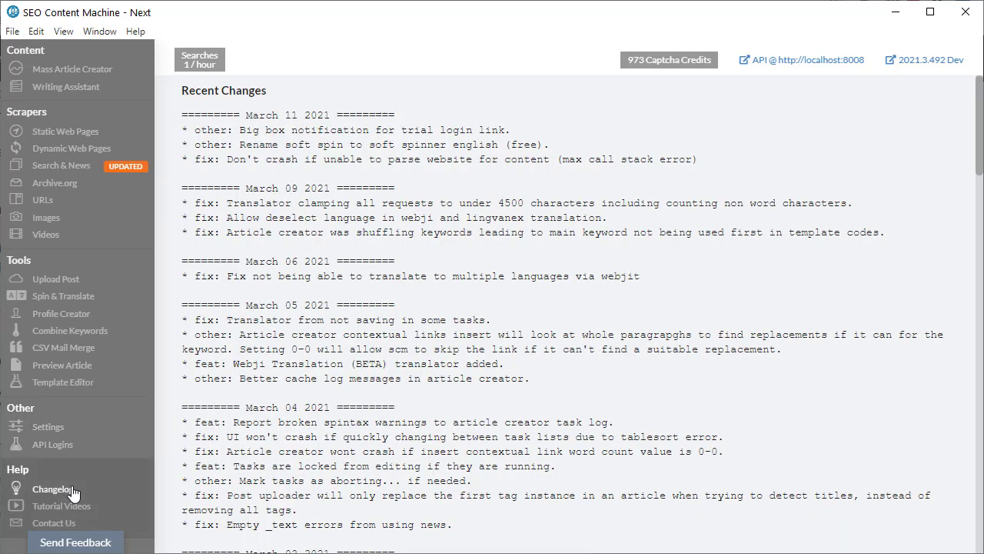
click(89, 542)
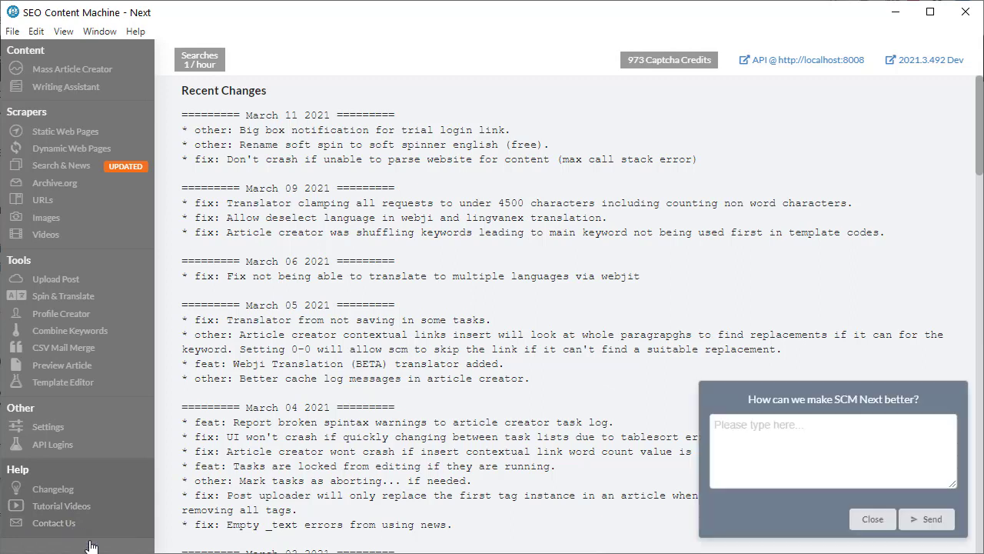
click(831, 440)
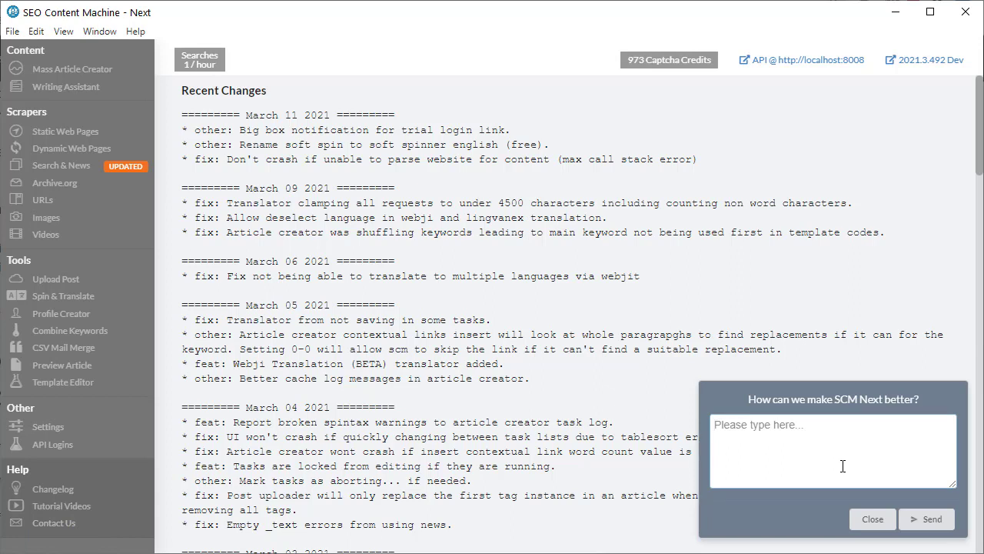
click(872, 519)
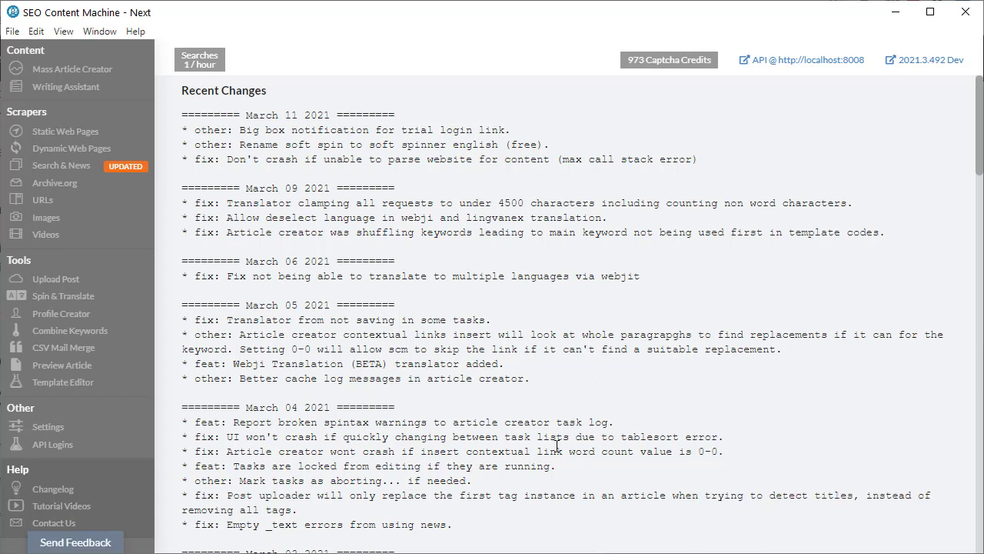